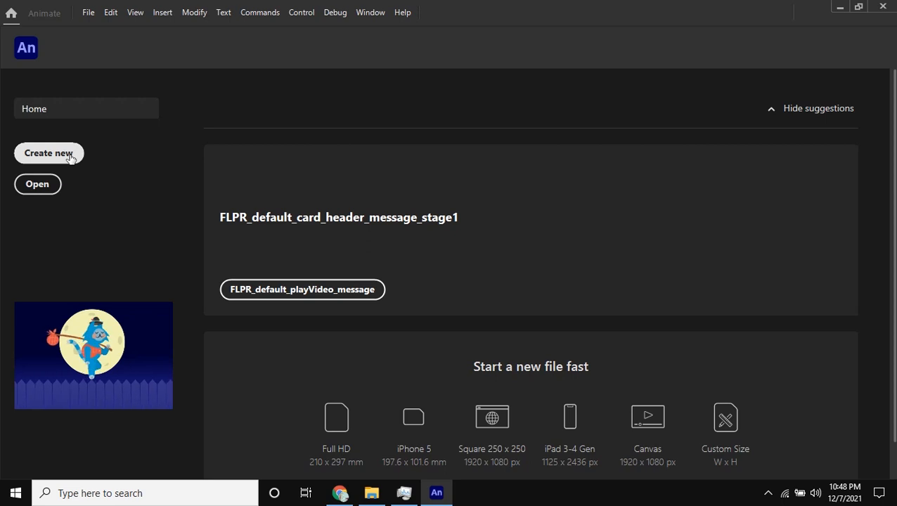
Create a new character animation document from the 4K preset (3840 x 2160) at 30 fps with the ActionScript 3.0 platform.
{"action": "left_click", "coordinate": [60, 155]}
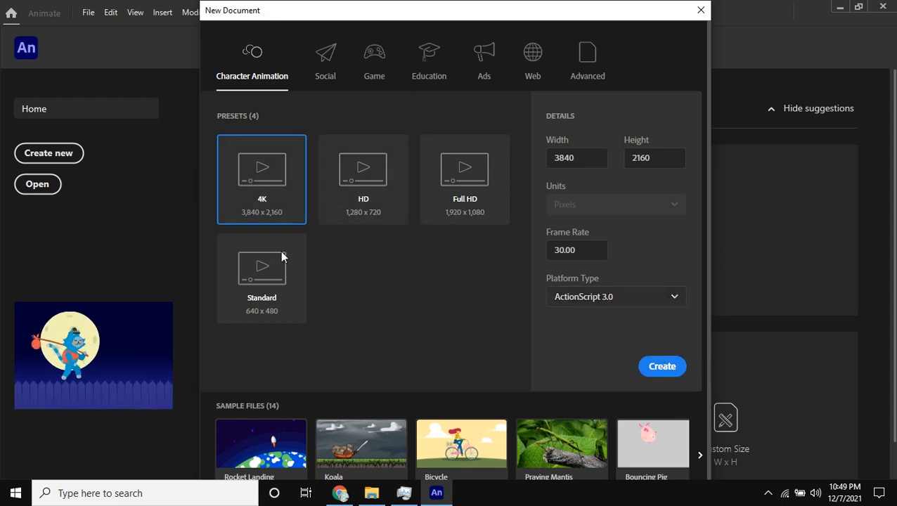
{"action": "left_click", "coordinate": [328, 181]}
{"action": "left_click", "coordinate": [281, 184]}
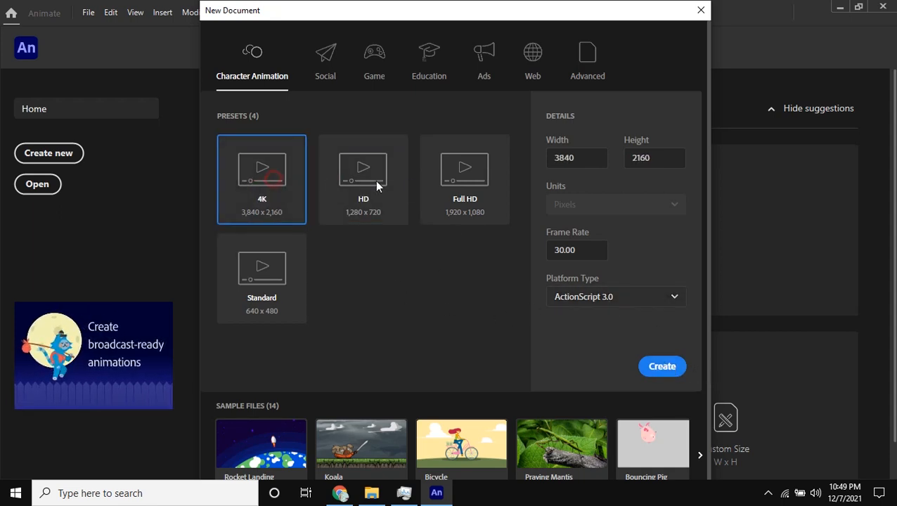
{"action": "left_click", "coordinate": [453, 182]}
{"action": "left_click", "coordinate": [281, 283]}
{"action": "left_click", "coordinate": [299, 184]}
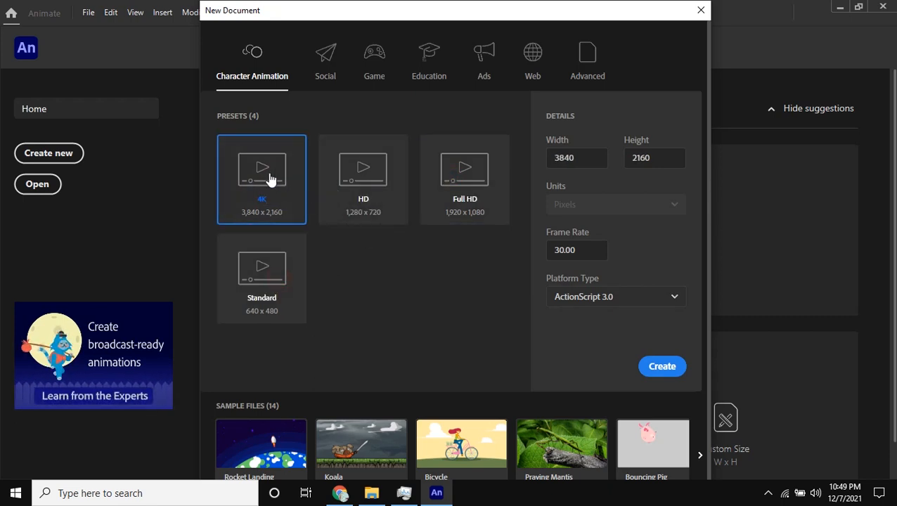
{"action": "left_click", "coordinate": [603, 249]}
{"action": "left_click", "coordinate": [626, 242]}
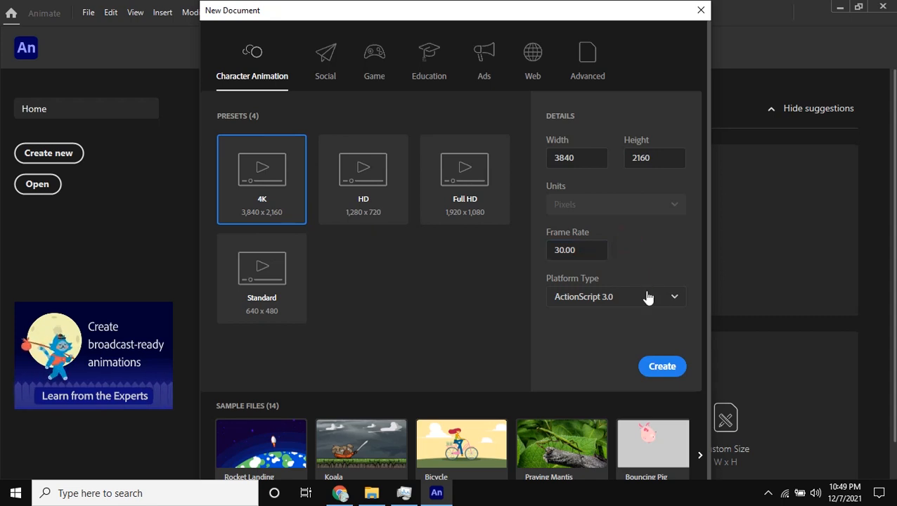
{"action": "left_click", "coordinate": [645, 297]}
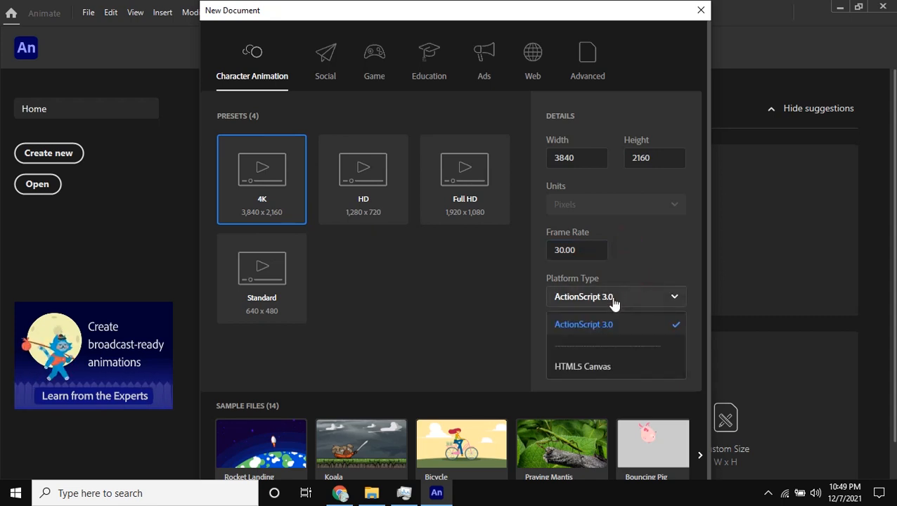
{"action": "left_click", "coordinate": [648, 329]}
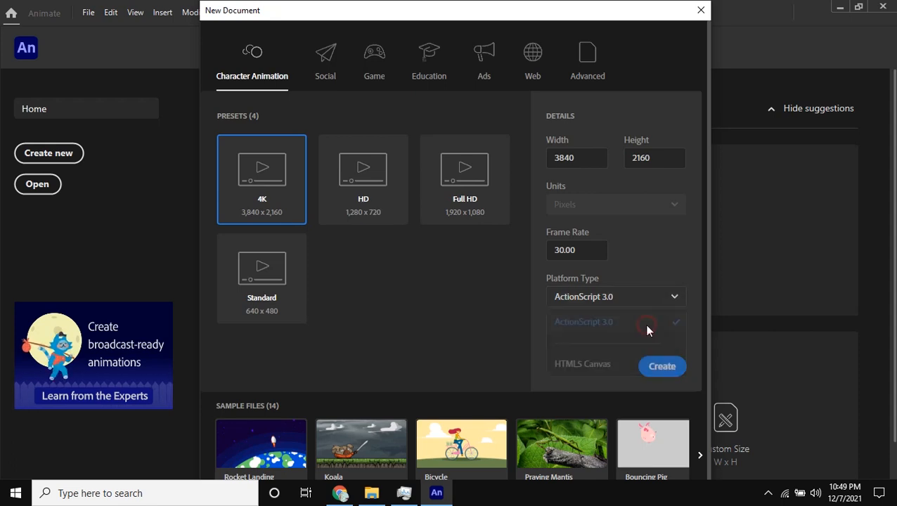
{"action": "left_click", "coordinate": [664, 368]}
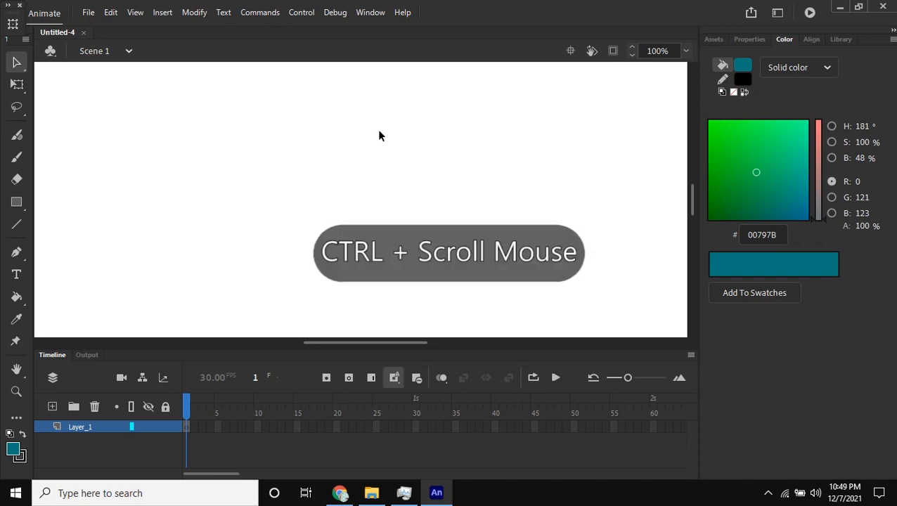
Zoom in and out on the blank stage and settle on a view that shows all of its edges.
{"action": "scroll", "coordinate": [378, 135], "scroll_direction": "down", "scroll_amount": 2, "text": "ctrl"}
{"action": "scroll", "coordinate": [379, 135], "scroll_direction": "down", "scroll_amount": 4, "text": "ctrl"}
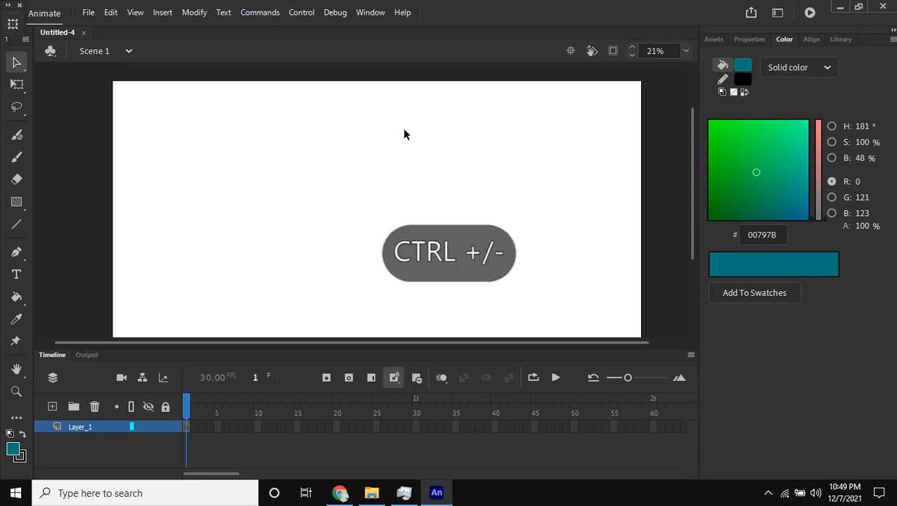
{"action": "key", "text": "ctrl+equal"}
{"action": "key", "text": "ctrl+equal"}
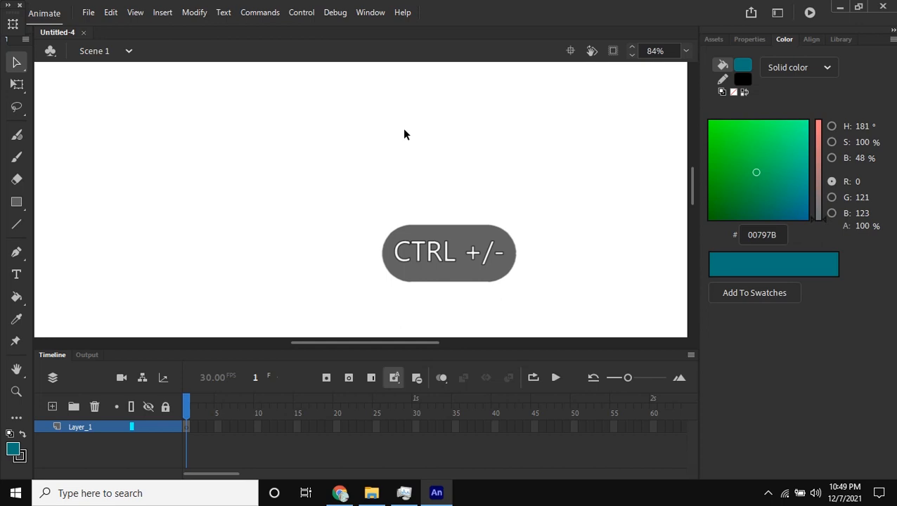
{"action": "key", "text": "ctrl+minus"}
{"action": "key", "text": "ctrl+minus"}
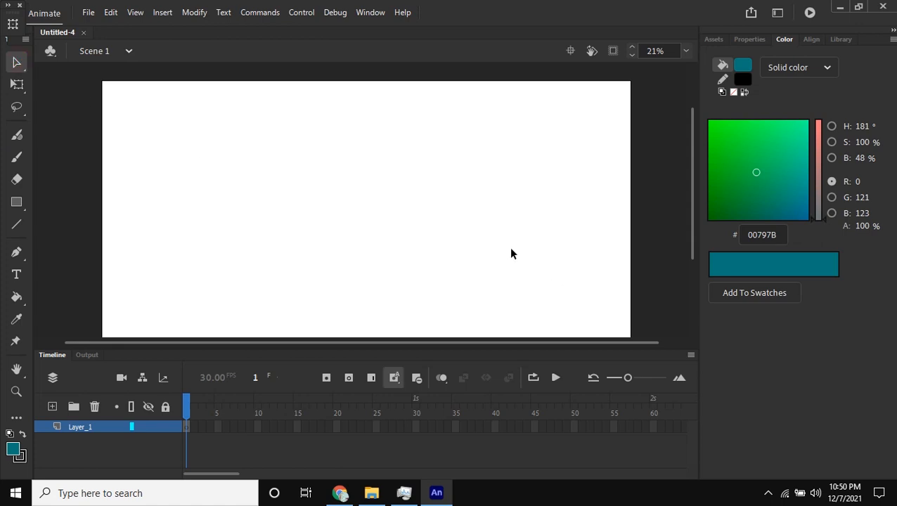
{"action": "scroll", "coordinate": [506, 254], "scroll_direction": "down", "scroll_amount": 1}
{"action": "left_click_drag", "start_coordinate": [693, 163], "coordinate": [692, 183]}
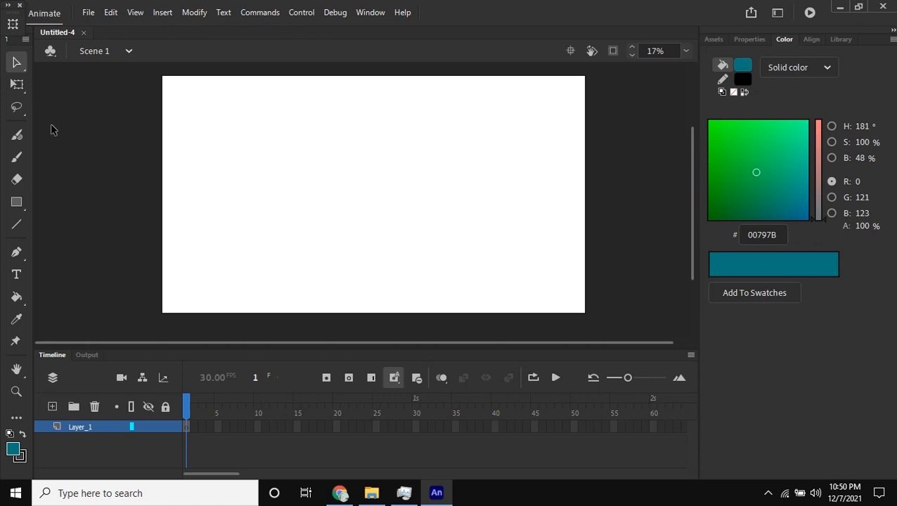
Draw a long, thin teal rectangle with a black outline across the lower part of the stage on Layer_1.
{"action": "left_click", "coordinate": [90, 426]}
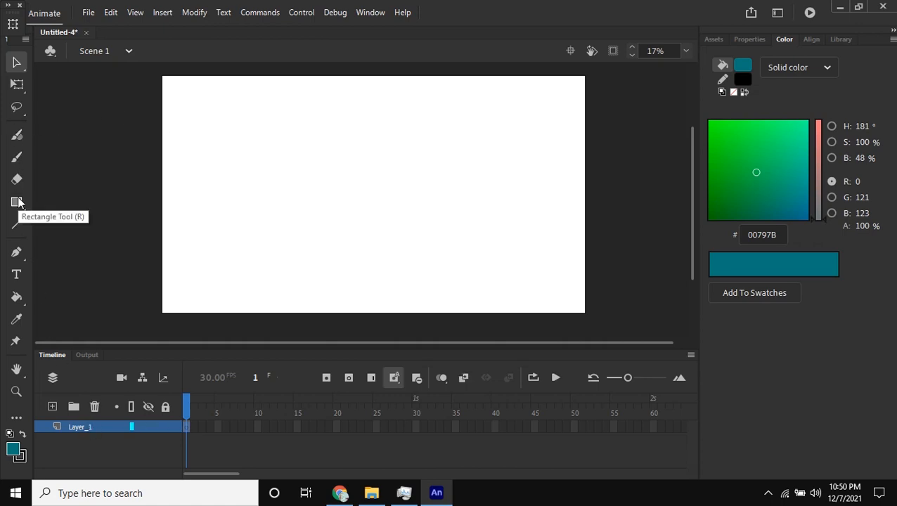
{"action": "left_click", "coordinate": [17, 202]}
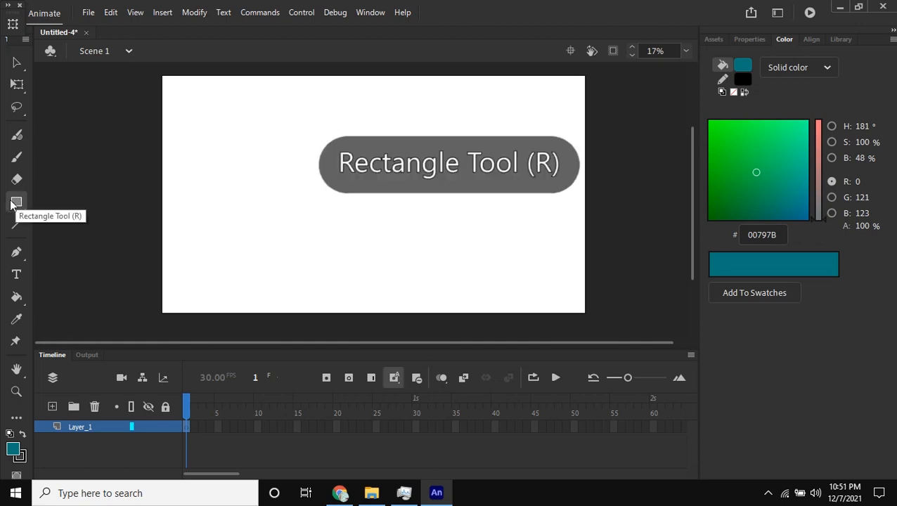
{"action": "left_click", "coordinate": [16, 62]}
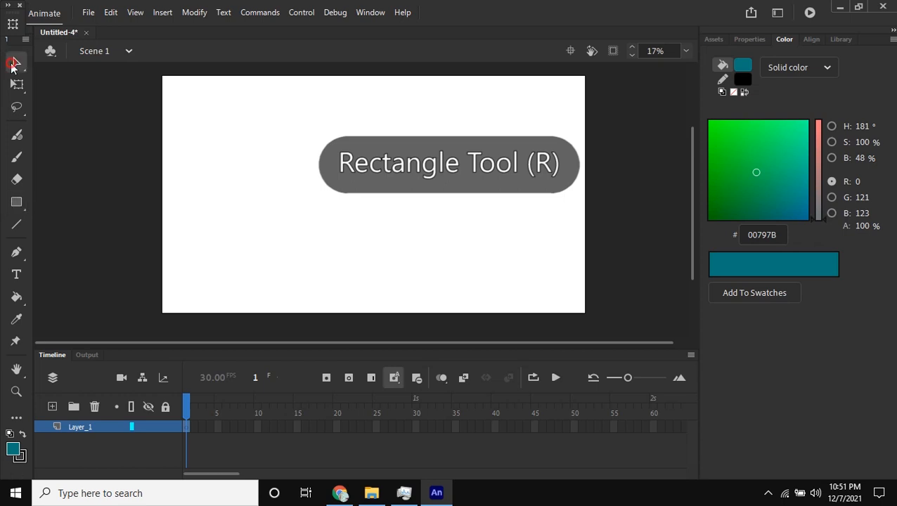
{"action": "key", "text": "r"}
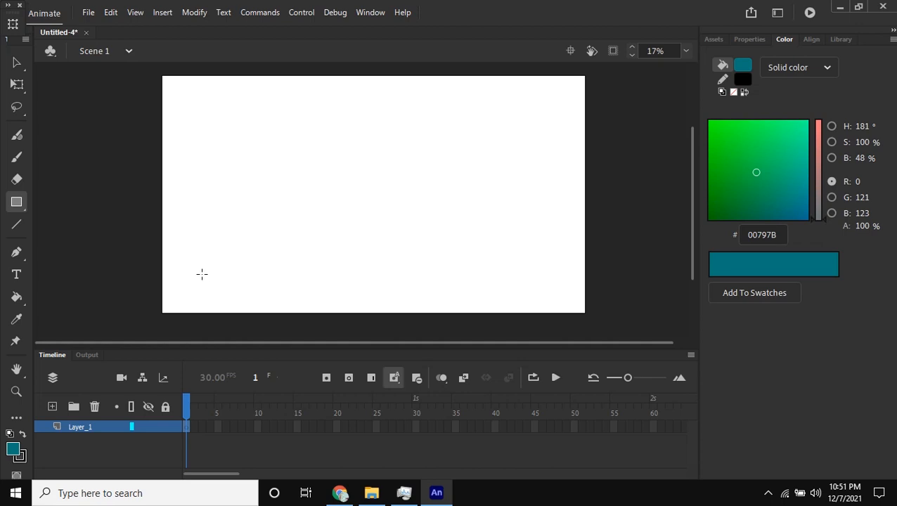
{"action": "left_click_drag", "start_coordinate": [201, 274], "coordinate": [542, 290]}
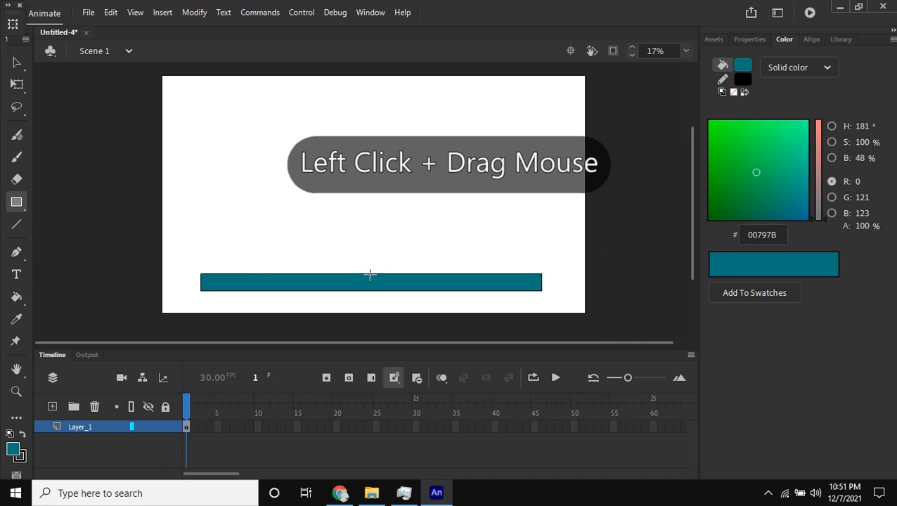
{"action": "left_click", "coordinate": [18, 65]}
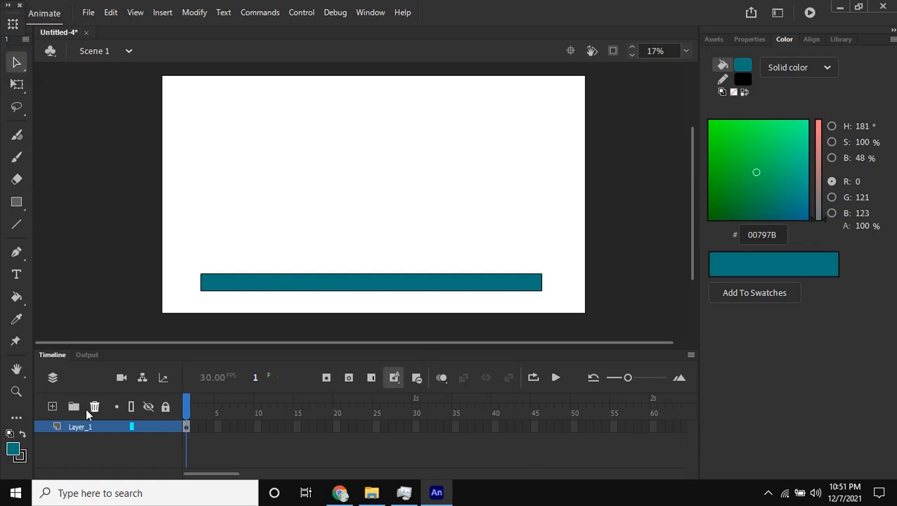
Add a new layer above Layer_1 and make it the active layer.
{"action": "left_click", "coordinate": [54, 408]}
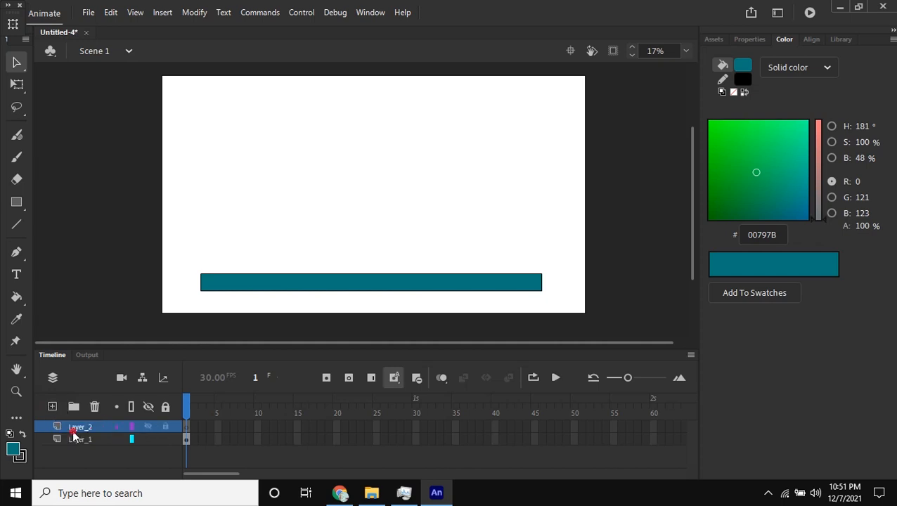
{"action": "double_click", "coordinate": [77, 427]}
{"action": "left_click", "coordinate": [116, 426]}
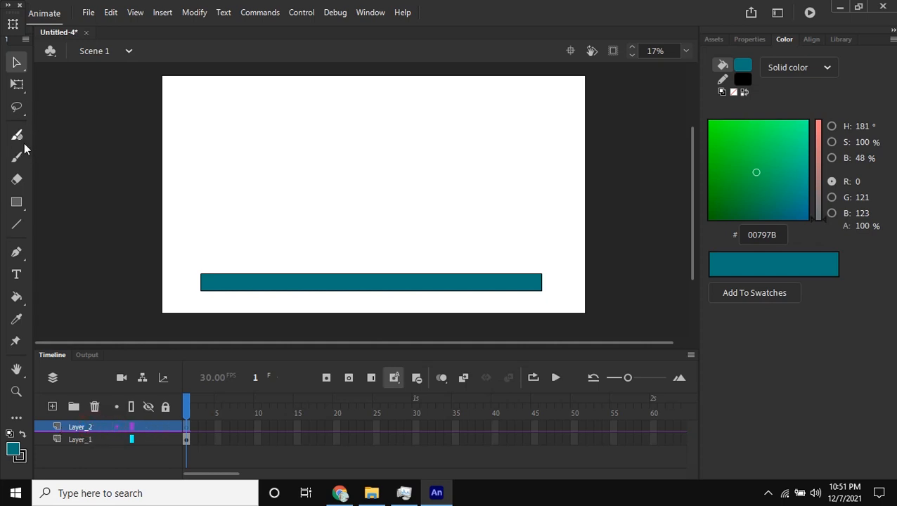
Draw a teal circle near the stage's top centre with the Oval Tool, undoing the extra ellipse drawn beside it.
{"action": "left_click", "coordinate": [17, 203]}
{"action": "left_click", "coordinate": [19, 203]}
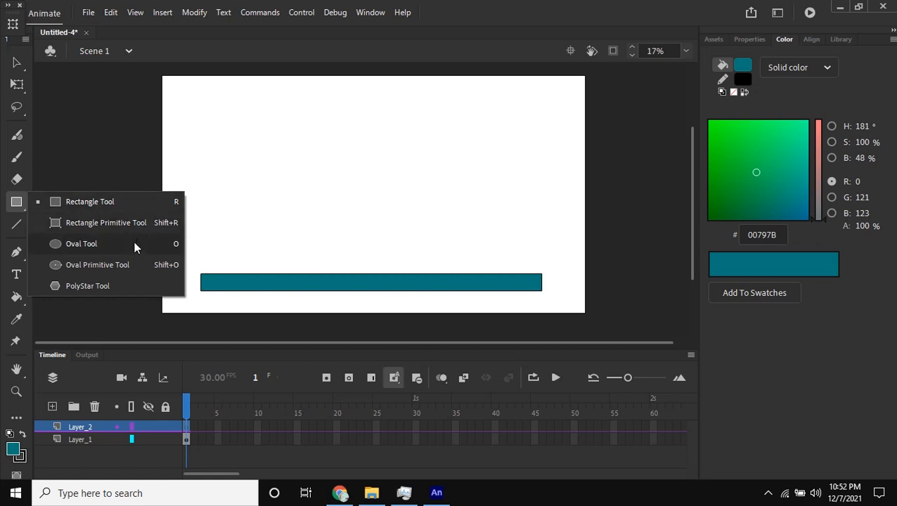
{"action": "left_click", "coordinate": [82, 243]}
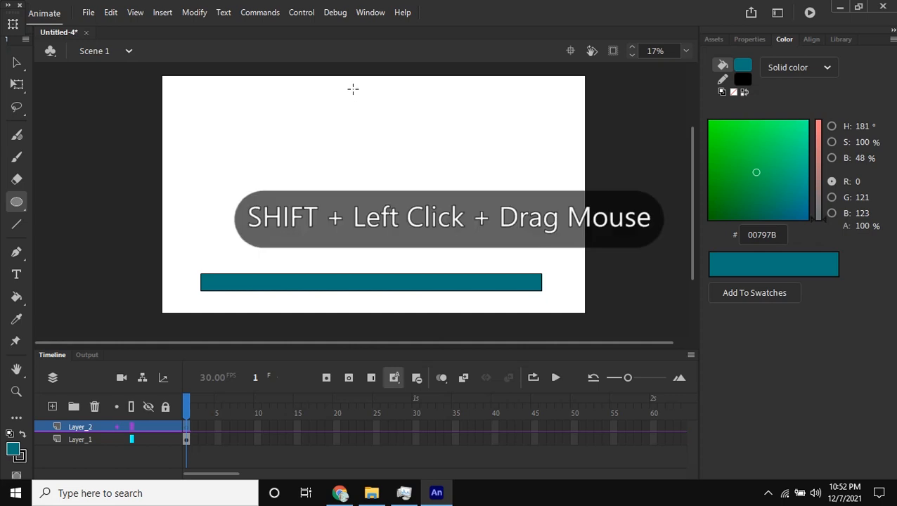
{"action": "left_click_drag", "start_coordinate": [353, 88], "coordinate": [406, 97]}
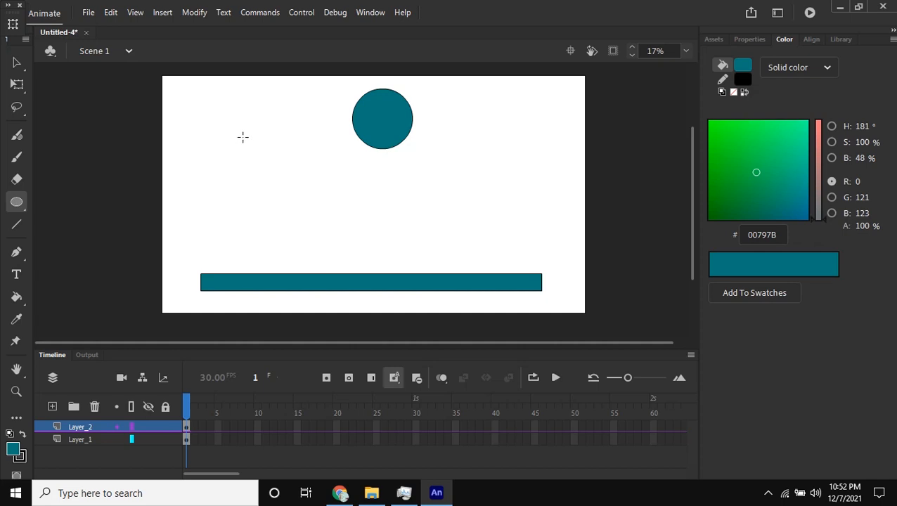
{"action": "left_click_drag", "start_coordinate": [243, 138], "coordinate": [349, 203]}
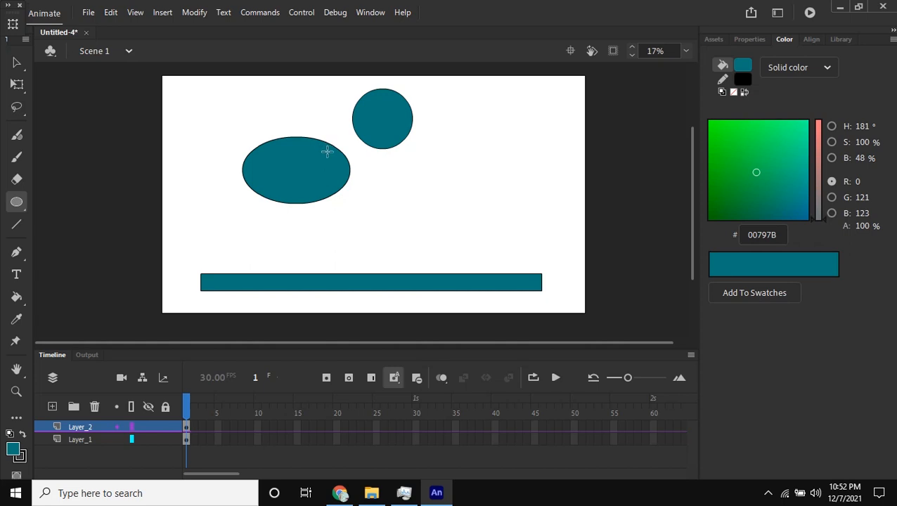
{"action": "key", "text": "ctrl+z"}
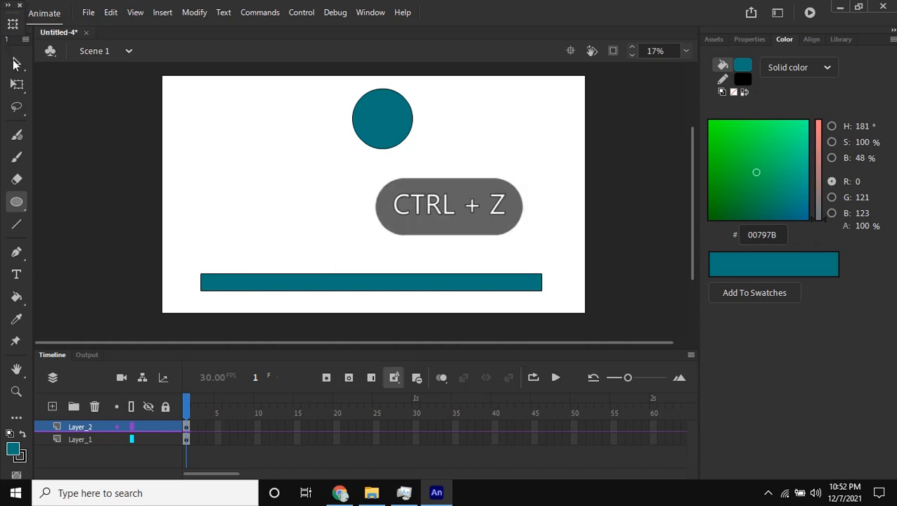
Separate the circle's teal fill from its black outline and delete the outline.
{"action": "key", "text": "v"}
{"action": "left_click", "coordinate": [391, 124]}
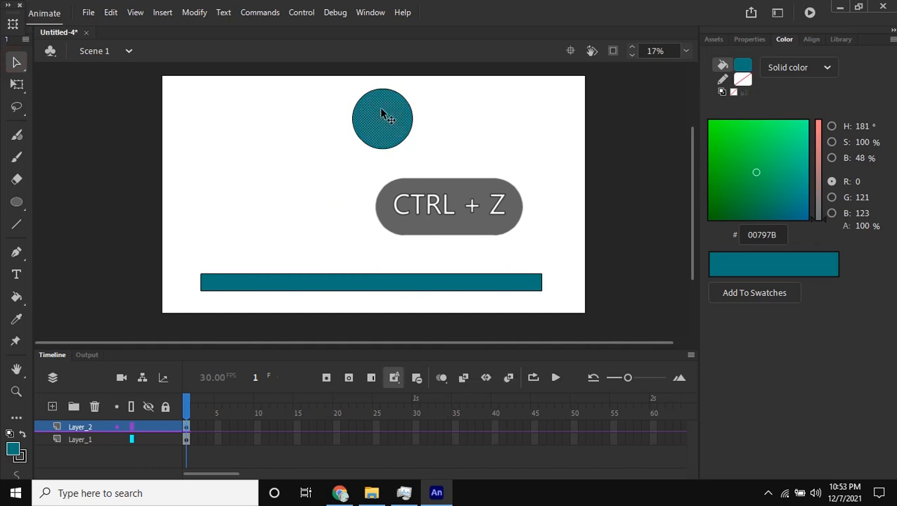
{"action": "left_click_drag", "start_coordinate": [391, 124], "coordinate": [315, 149]}
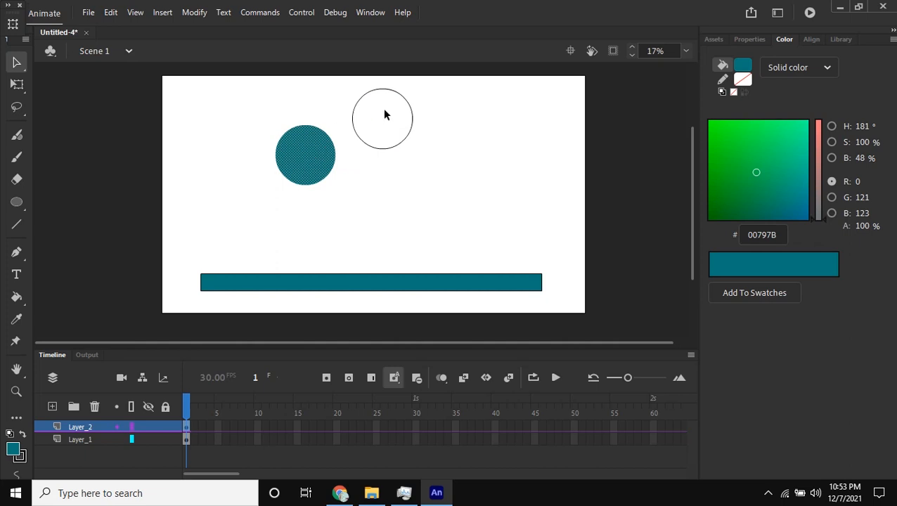
{"action": "left_click", "coordinate": [325, 120]}
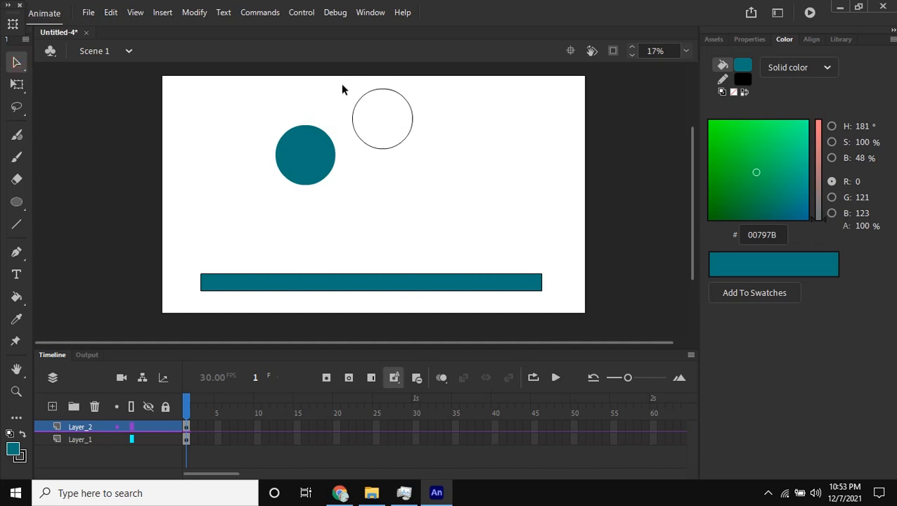
{"action": "left_click_drag", "start_coordinate": [337, 79], "coordinate": [457, 162]}
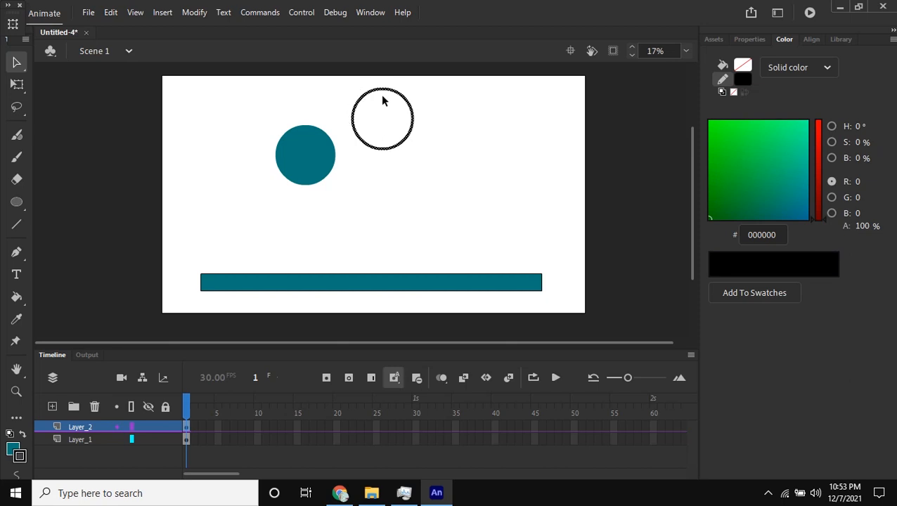
{"action": "key", "text": "Delete"}
Place the circle in the stage's upper middle and scale it down uniformly to about 70 percent of its size.
{"action": "left_click_drag", "start_coordinate": [312, 145], "coordinate": [375, 133]}
{"action": "left_click", "coordinate": [452, 143]}
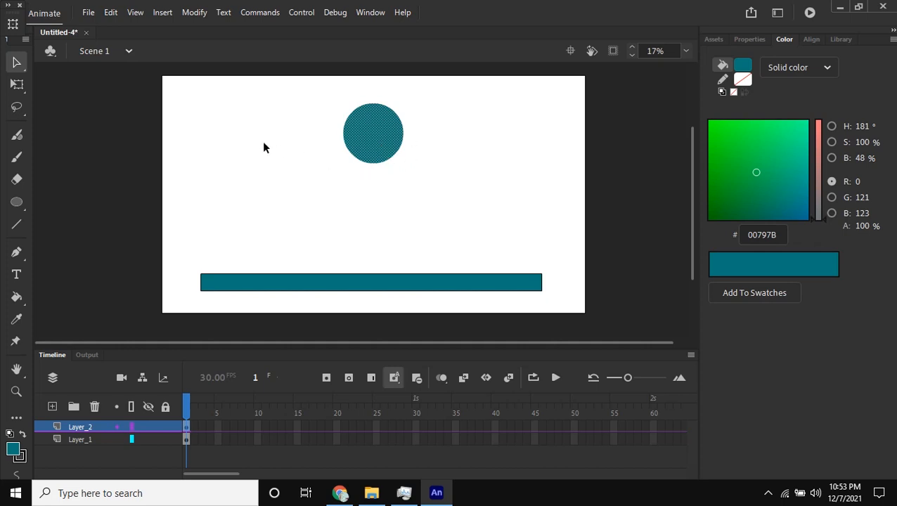
{"action": "left_click", "coordinate": [15, 85]}
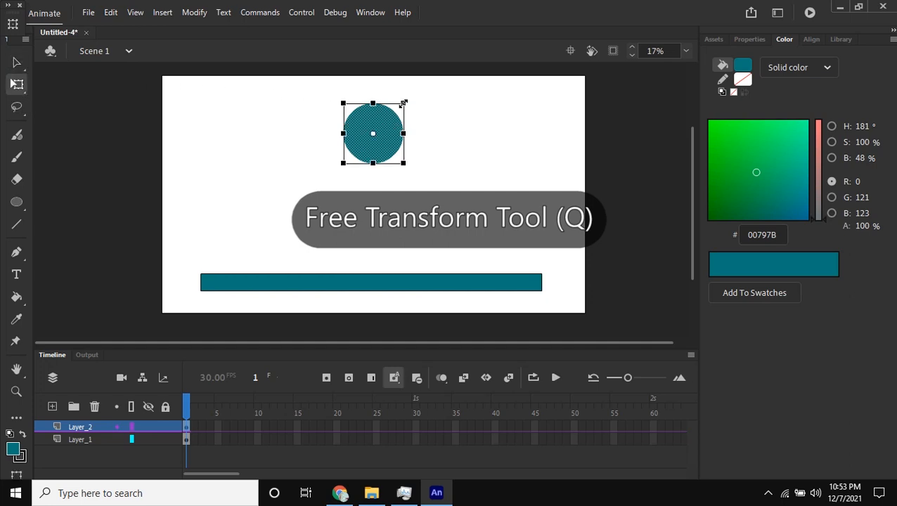
{"action": "mouse_move", "coordinate": [402, 103]}
{"action": "left_mouse_down"}
{"action": "mouse_move", "coordinate": [385, 99]}
{"action": "mouse_move", "coordinate": [380, 121]}
{"action": "mouse_move", "coordinate": [406, 127]}
{"action": "mouse_move", "coordinate": [453, 85]}
{"action": "mouse_move", "coordinate": [460, 116]}
{"action": "mouse_move", "coordinate": [472, 97]}
{"action": "mouse_move", "coordinate": [462, 111]}
{"action": "mouse_move", "coordinate": [452, 102]}
{"action": "mouse_move", "coordinate": [459, 88]}
{"action": "mouse_move", "coordinate": [419, 118]}
{"action": "mouse_move", "coordinate": [465, 83]}
{"action": "mouse_move", "coordinate": [401, 111]}
{"action": "mouse_move", "coordinate": [420, 92]}
{"action": "mouse_move", "coordinate": [406, 93]}
{"action": "mouse_move", "coordinate": [393, 110]}
{"action": "left_mouse_up"}
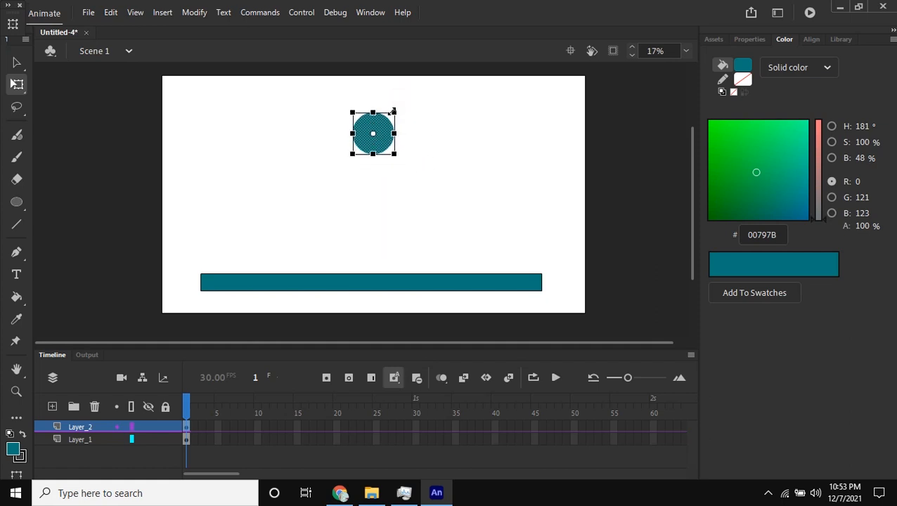
{"action": "left_click", "coordinate": [16, 64]}
{"action": "left_click_drag", "start_coordinate": [379, 134], "coordinate": [380, 112]}
{"action": "left_click", "coordinate": [430, 142]}
{"action": "left_click", "coordinate": [457, 111]}
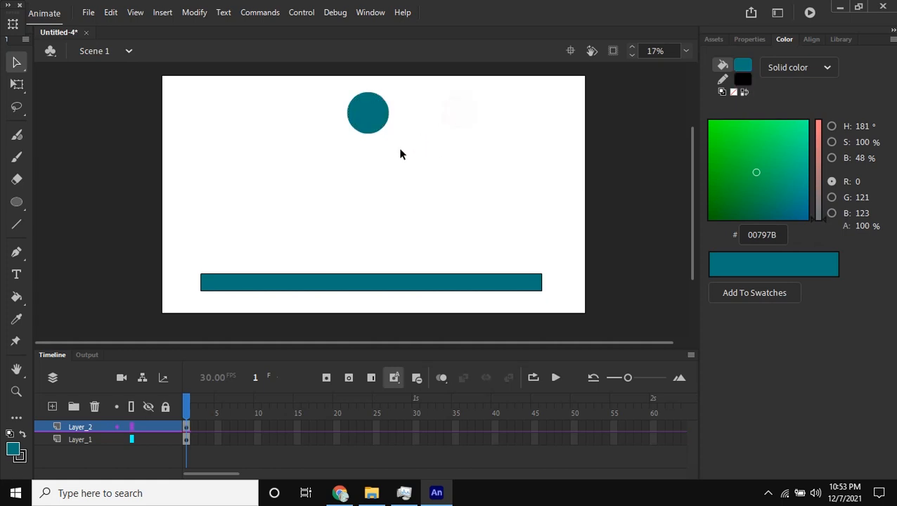
Move the circle toward the stage's upper left and align it to the stage's horizontal centre.
{"action": "left_click", "coordinate": [362, 112]}
{"action": "left_click_drag", "start_coordinate": [363, 121], "coordinate": [276, 138]}
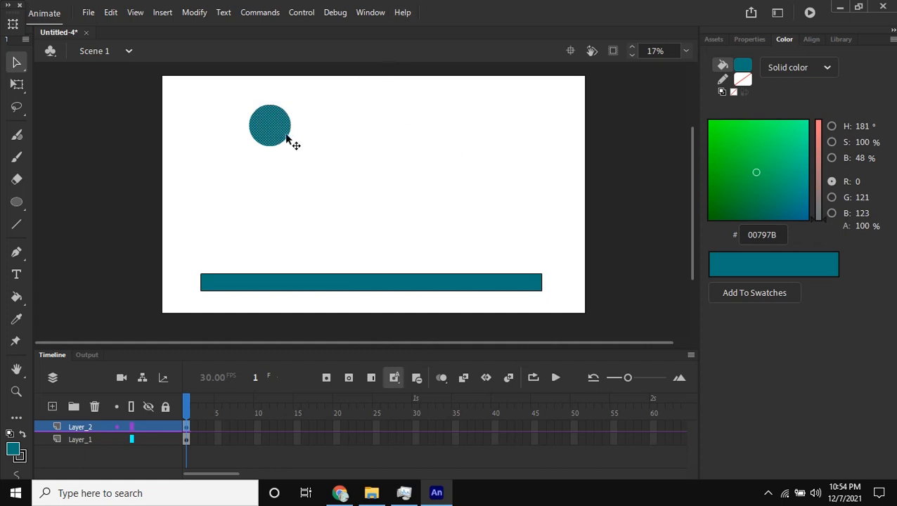
{"action": "left_click", "coordinate": [811, 40]}
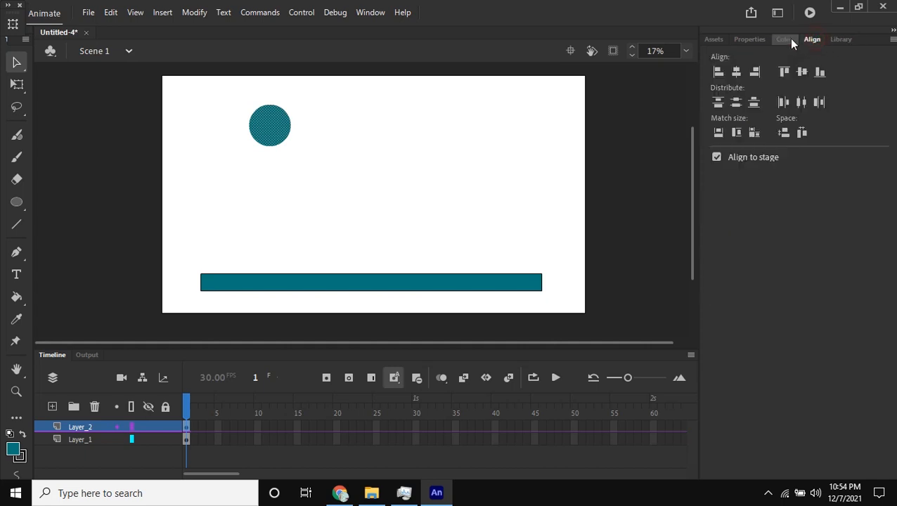
{"action": "left_click", "coordinate": [812, 40]}
{"action": "left_click", "coordinate": [815, 40]}
{"action": "left_click", "coordinate": [737, 74]}
{"action": "left_click", "coordinate": [736, 73]}
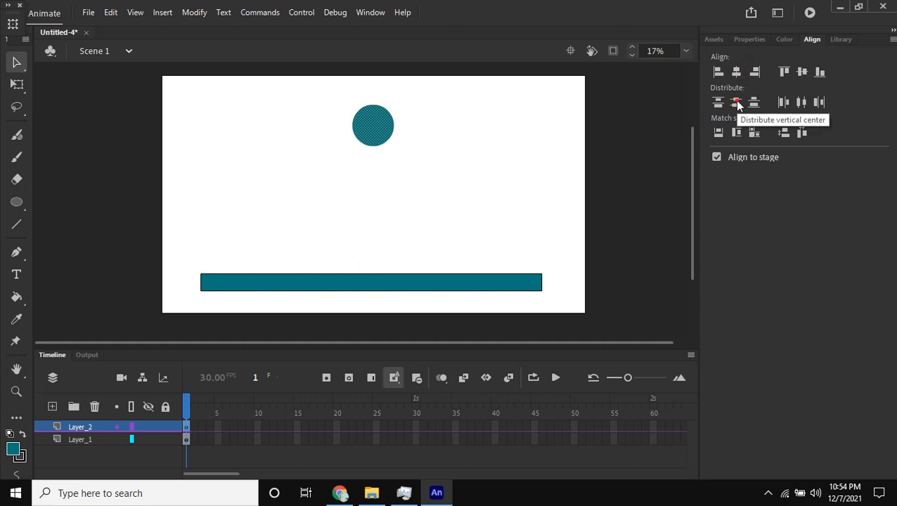
Centre the circle on the stage with Distribute vertical center and Align horizontal center, and move it straight up toward the top edge.
{"action": "left_click", "coordinate": [736, 103]}
{"action": "left_click_drag", "start_coordinate": [376, 193], "coordinate": [485, 191]}
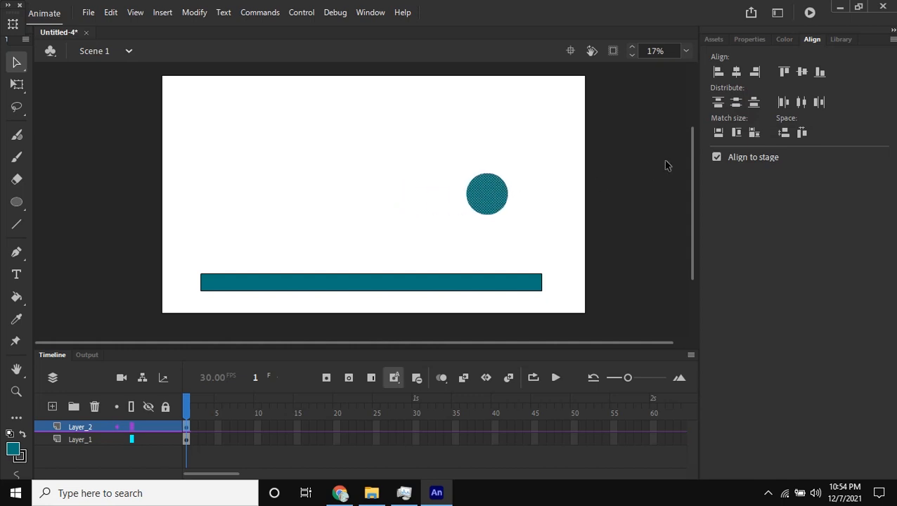
{"action": "left_click", "coordinate": [737, 71]}
{"action": "left_click_drag", "start_coordinate": [376, 192], "coordinate": [376, 130]}
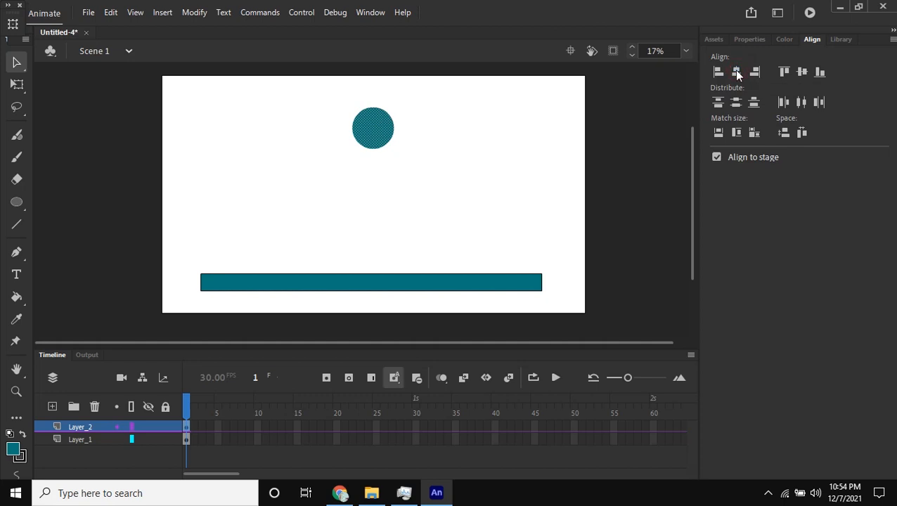
{"action": "left_click", "coordinate": [393, 117]}
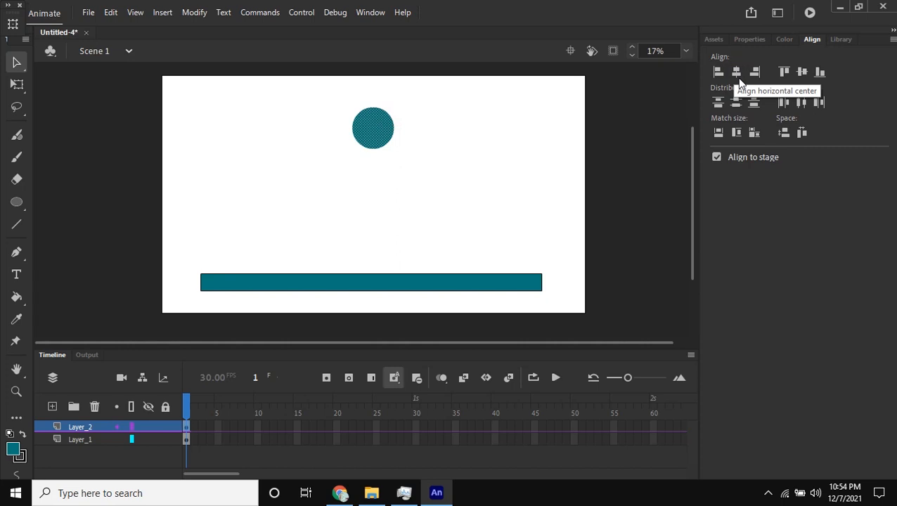
Align the teal bar's fill to the stage's horizontal centre, lift it off its black outline and delete the outline.
{"action": "left_click", "coordinate": [409, 286]}
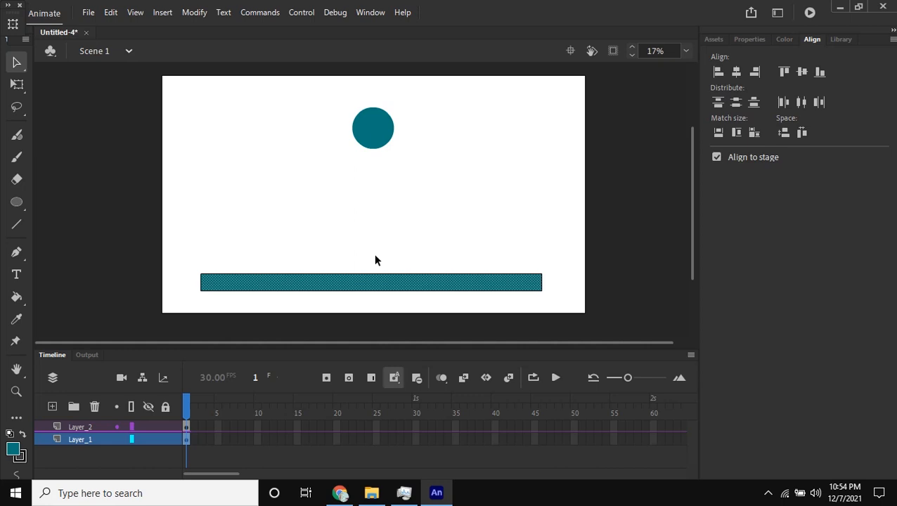
{"action": "left_click", "coordinate": [736, 71]}
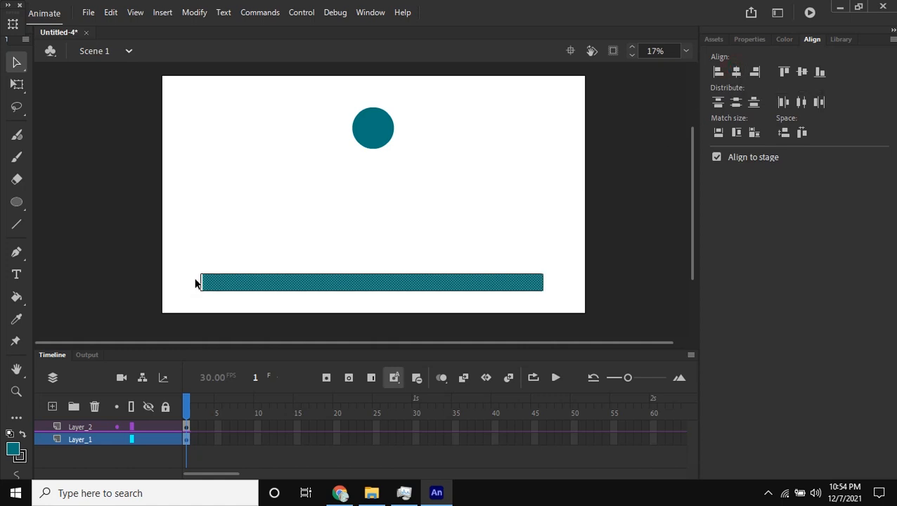
{"action": "left_click_drag", "start_coordinate": [252, 286], "coordinate": [262, 234]}
{"action": "left_click_drag", "start_coordinate": [183, 264], "coordinate": [550, 302]}
{"action": "key", "text": "Delete"}
Move the bar's fill back down near the stage's lower edge and align it to the stage's horizontal centre.
{"action": "left_click", "coordinate": [445, 230]}
{"action": "left_click", "coordinate": [736, 71]}
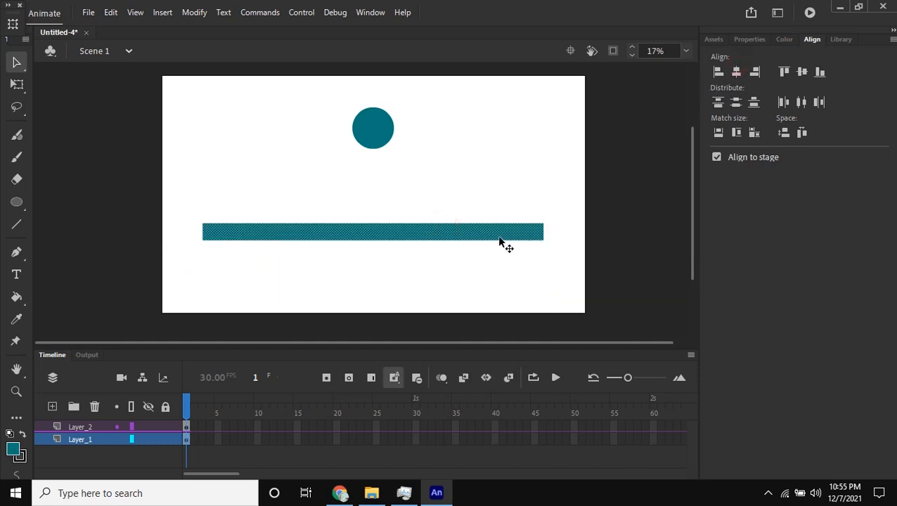
{"action": "left_click_drag", "start_coordinate": [502, 243], "coordinate": [501, 293]}
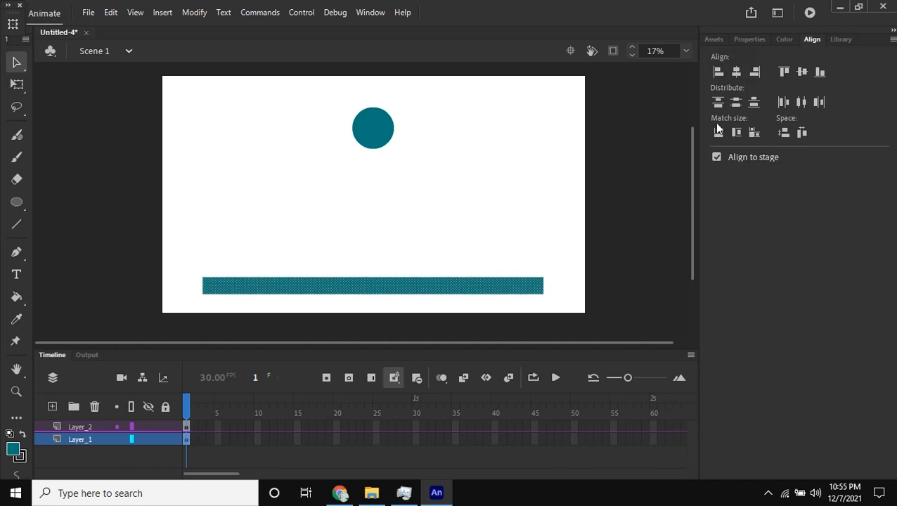
{"action": "left_click", "coordinate": [735, 71]}
{"action": "left_click", "coordinate": [434, 197]}
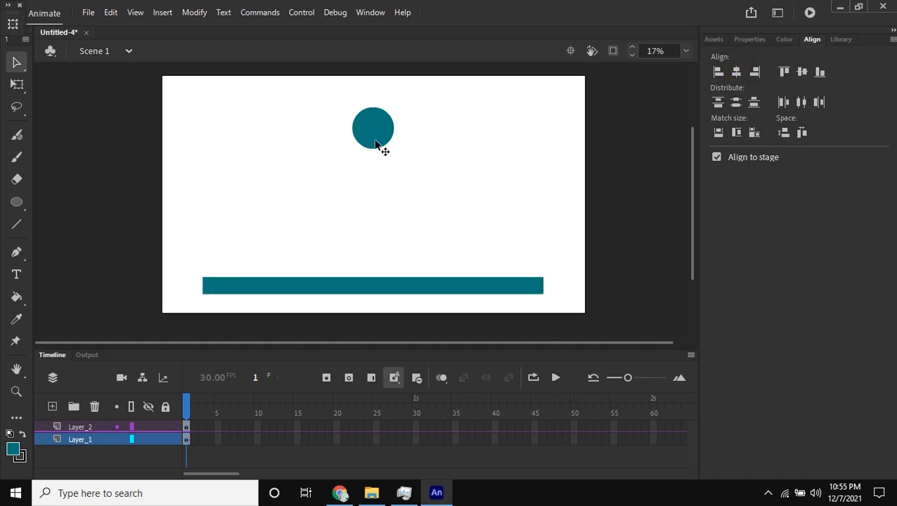
Examine which shape belongs to each layer and how the frames are laid out in the timeline, with the document properties shown.
{"action": "left_click", "coordinate": [381, 144]}
{"action": "left_click", "coordinate": [437, 180]}
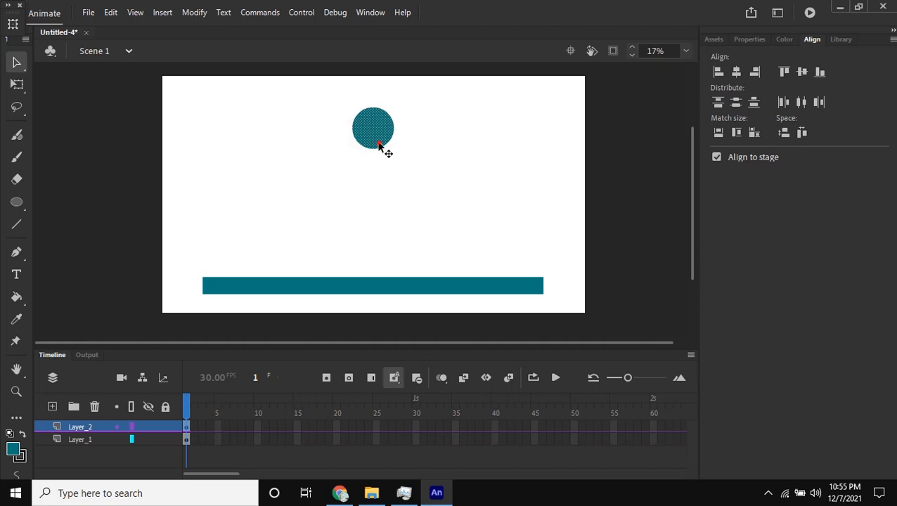
{"action": "left_click", "coordinate": [754, 40]}
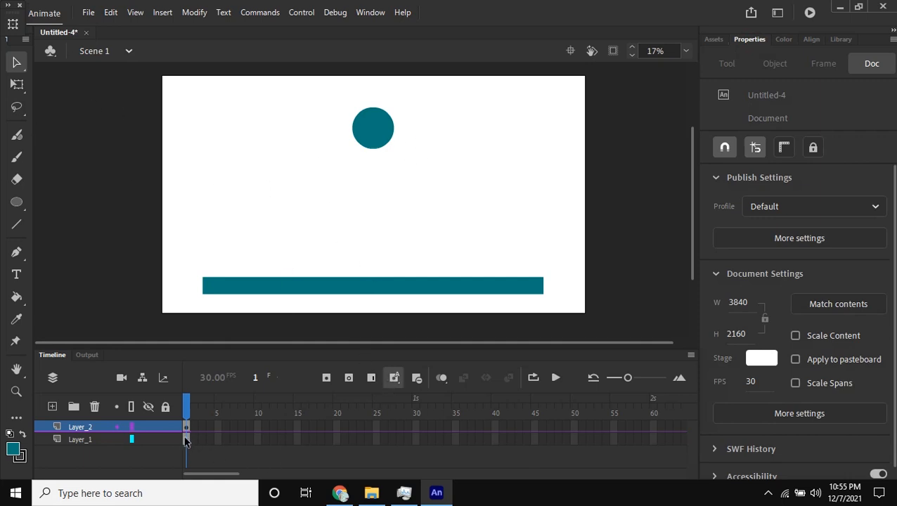
{"action": "left_click", "coordinate": [94, 440]}
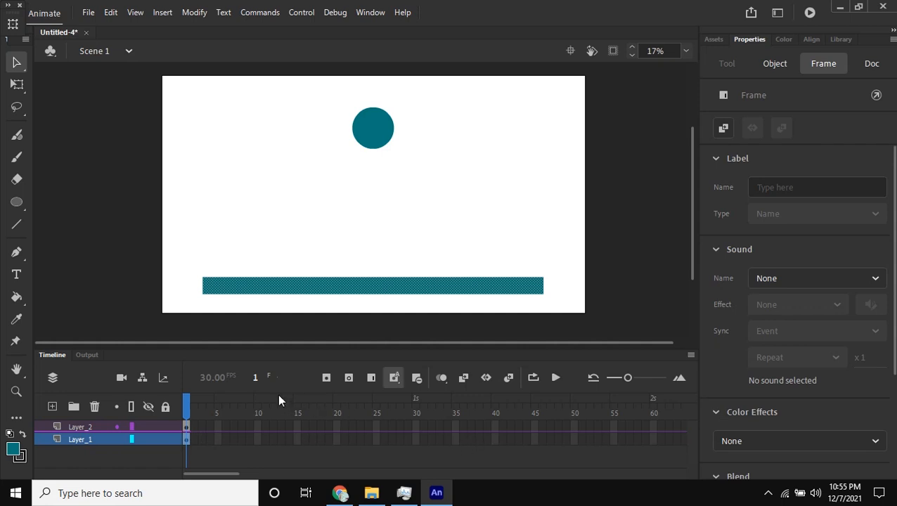
{"action": "left_click", "coordinate": [189, 401]}
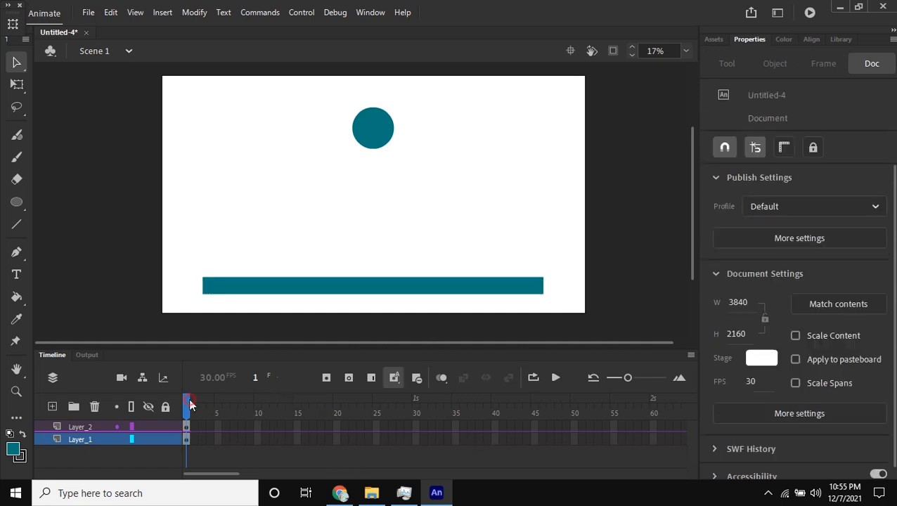
{"action": "left_click", "coordinate": [218, 414]}
{"action": "left_click", "coordinate": [258, 415]}
{"action": "left_click", "coordinate": [291, 413]}
{"action": "left_click", "coordinate": [210, 413]}
{"action": "left_click", "coordinate": [187, 400]}
Highlight Layer_1, which holds the bar, in the timeline.
{"action": "double_click", "coordinate": [87, 439]}
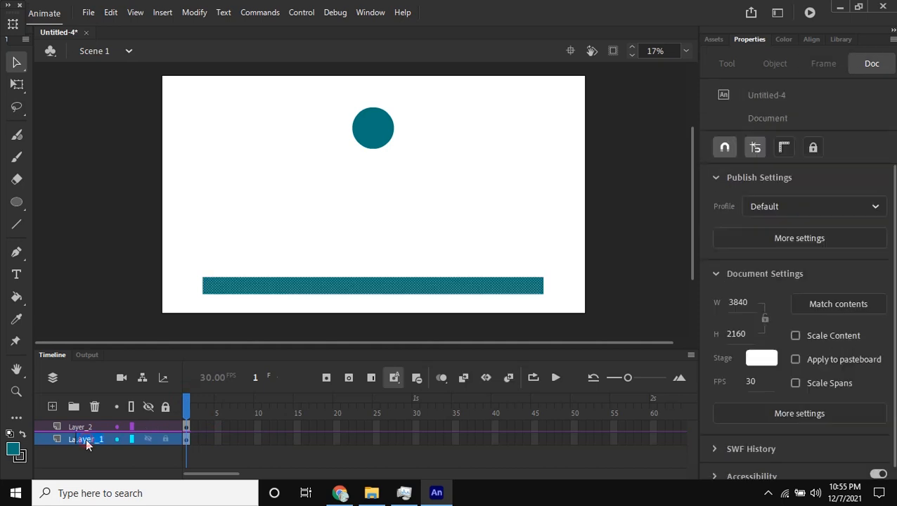
{"action": "left_click", "coordinate": [118, 439]}
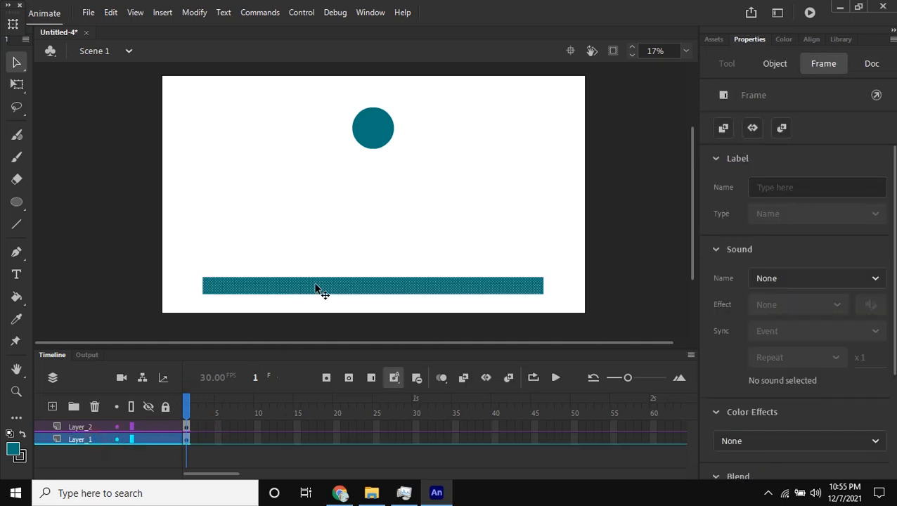
{"action": "scroll", "coordinate": [284, 440], "scroll_direction": "right", "scroll_amount": 3}
{"action": "scroll", "coordinate": [284, 440], "scroll_direction": "left", "scroll_amount": 3}
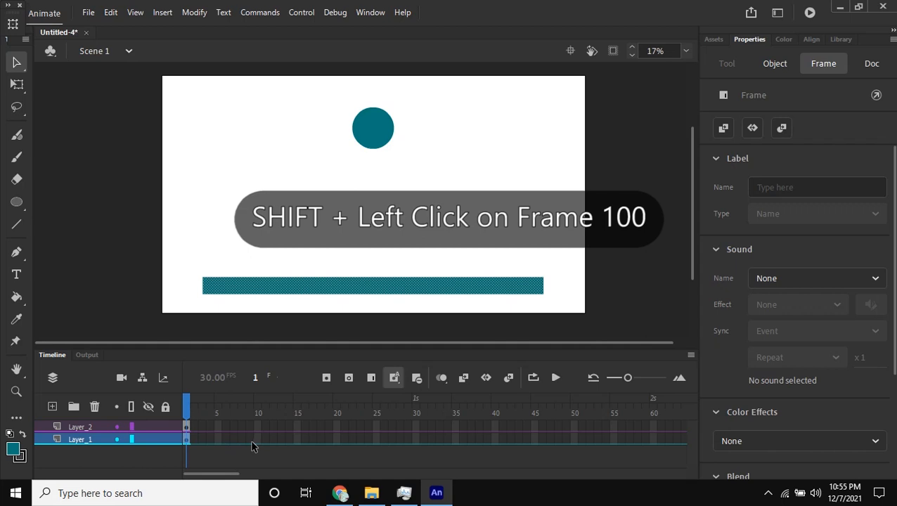
Insert a keyframe at frame 100 of Layer_1 and return the playhead to frame 1.
{"action": "scroll", "coordinate": [253, 446], "scroll_direction": "right", "scroll_amount": 10}
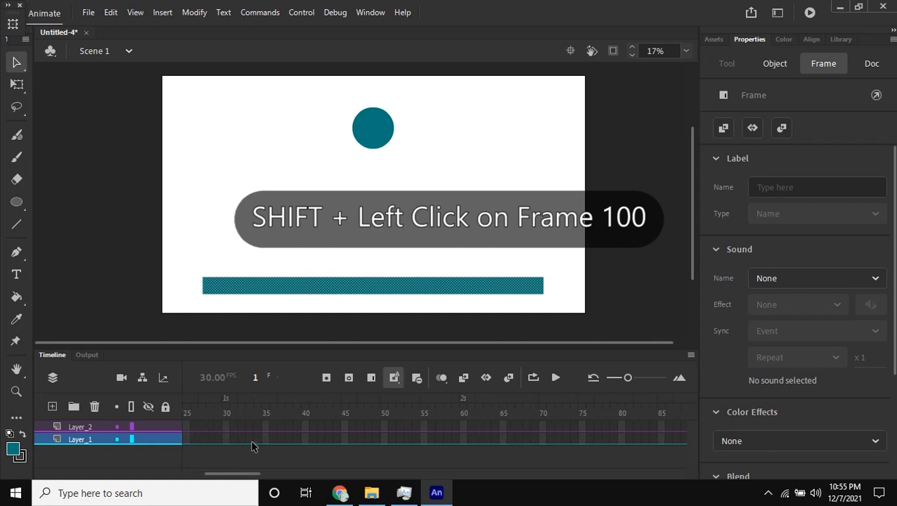
{"action": "scroll", "coordinate": [253, 446], "scroll_direction": "left", "scroll_amount": 4}
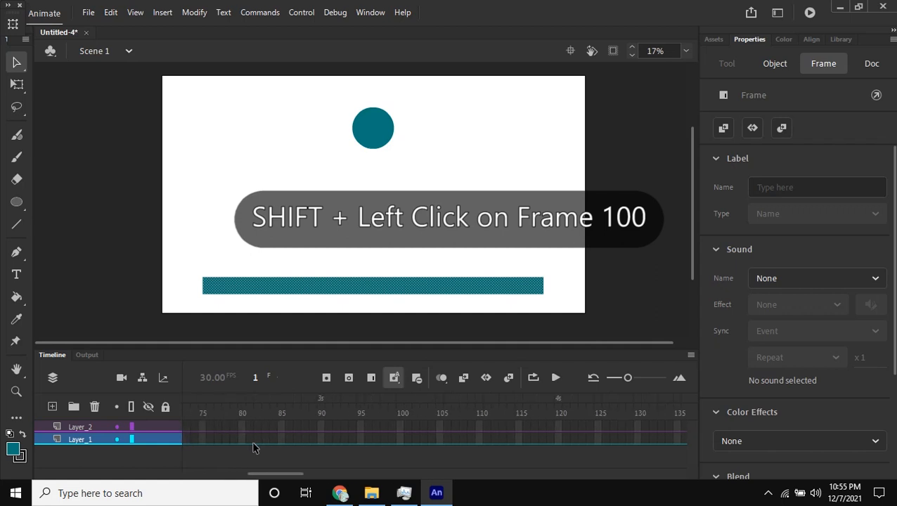
{"action": "left_click", "coordinate": [400, 442], "text": "shift"}
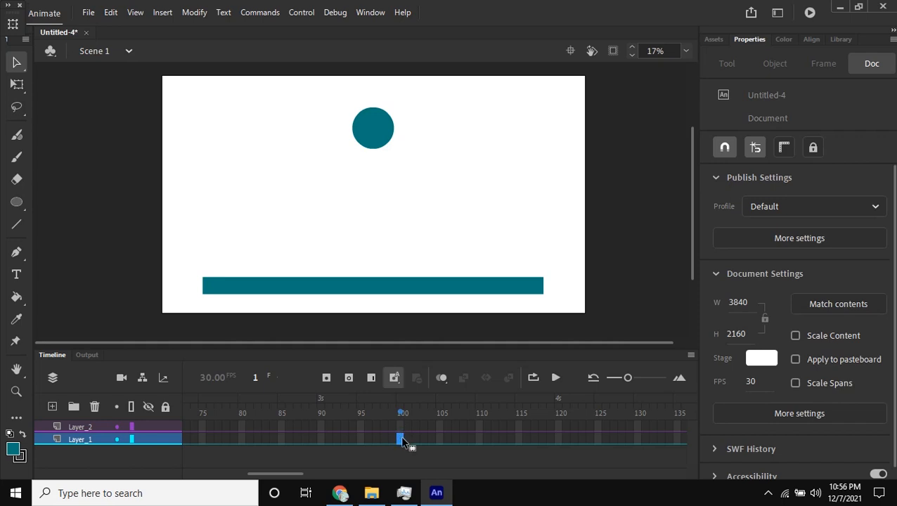
{"action": "right_click", "coordinate": [401, 437]}
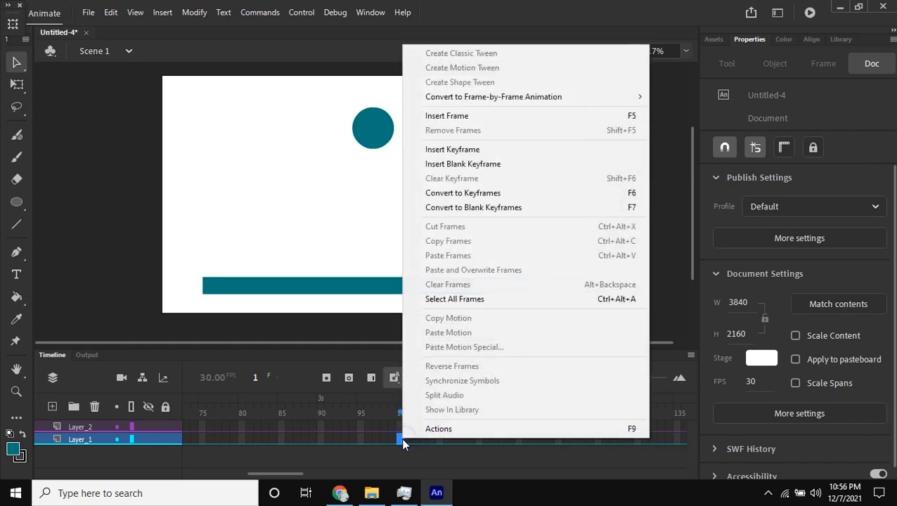
{"action": "left_click", "coordinate": [498, 149]}
{"action": "left_click_drag", "start_coordinate": [401, 405], "coordinate": [177, 405]}
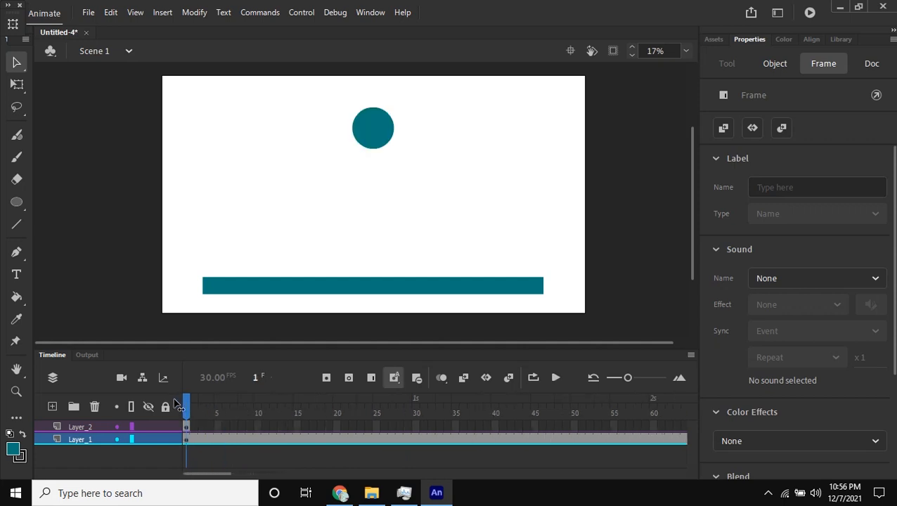
Compare frames 1 and 2 of Layer_2 on the stage and inspect the circle at frame 1.
{"action": "left_click", "coordinate": [187, 426]}
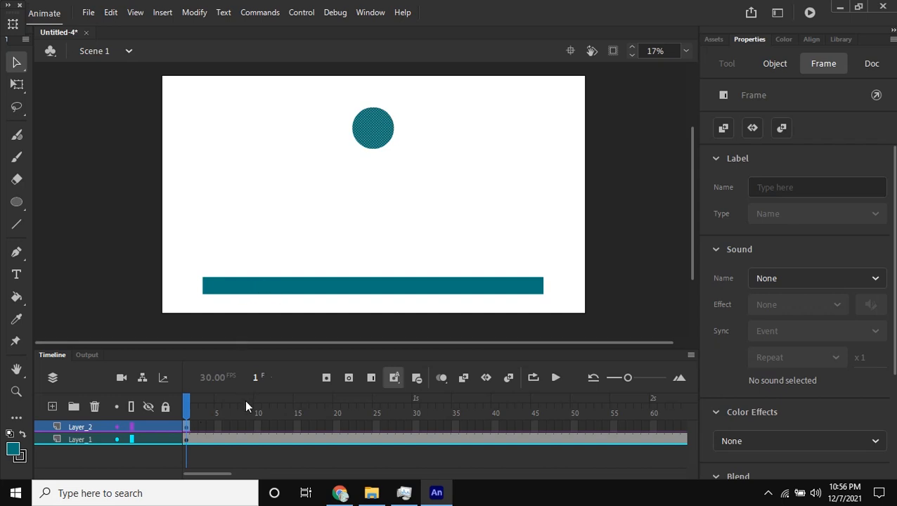
{"action": "left_click", "coordinate": [196, 426]}
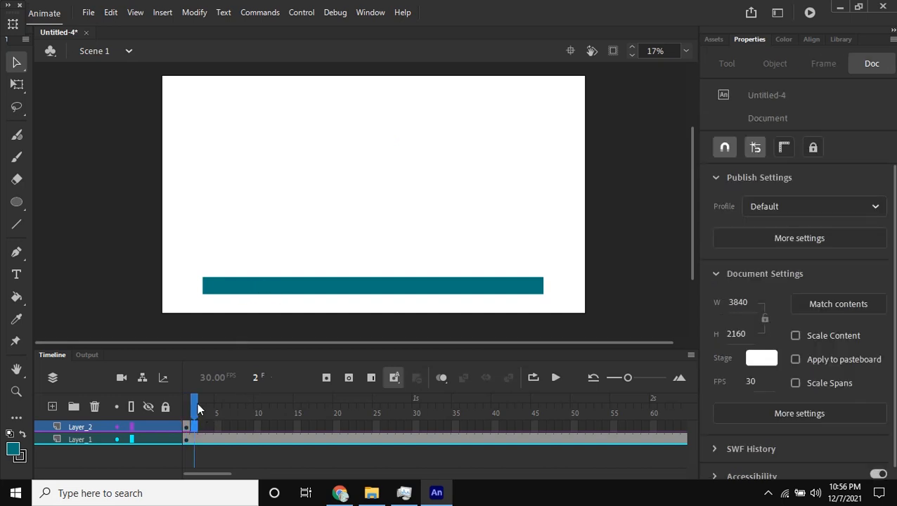
{"action": "left_click", "coordinate": [187, 407]}
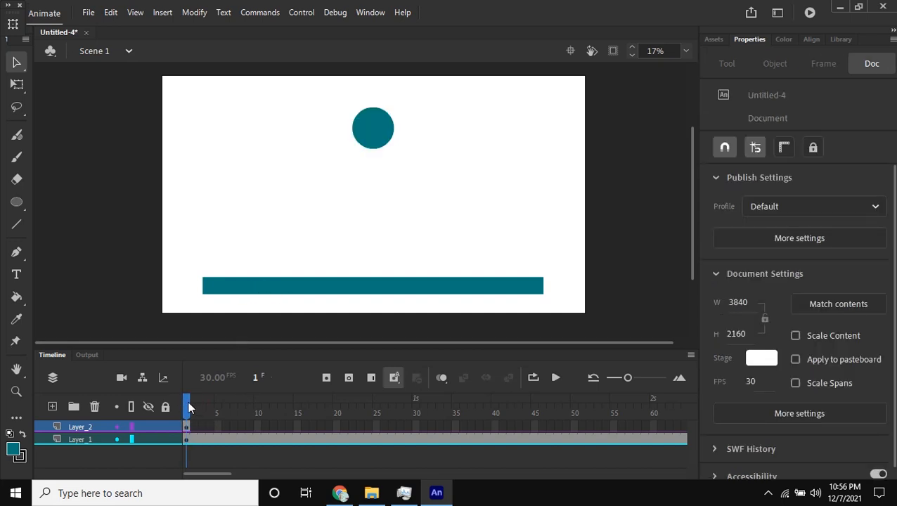
{"action": "left_click", "coordinate": [200, 407]}
{"action": "left_click", "coordinate": [187, 407]}
{"action": "left_click", "coordinate": [186, 427]}
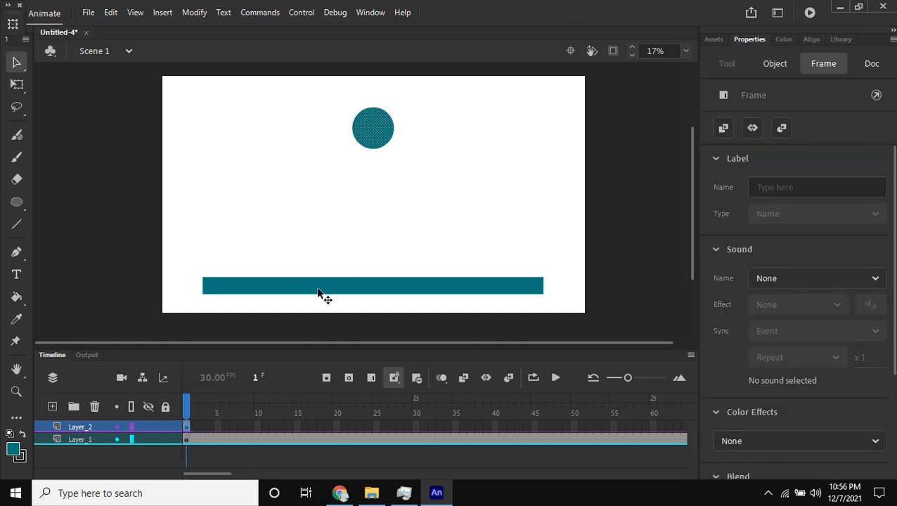
{"action": "left_click", "coordinate": [376, 135]}
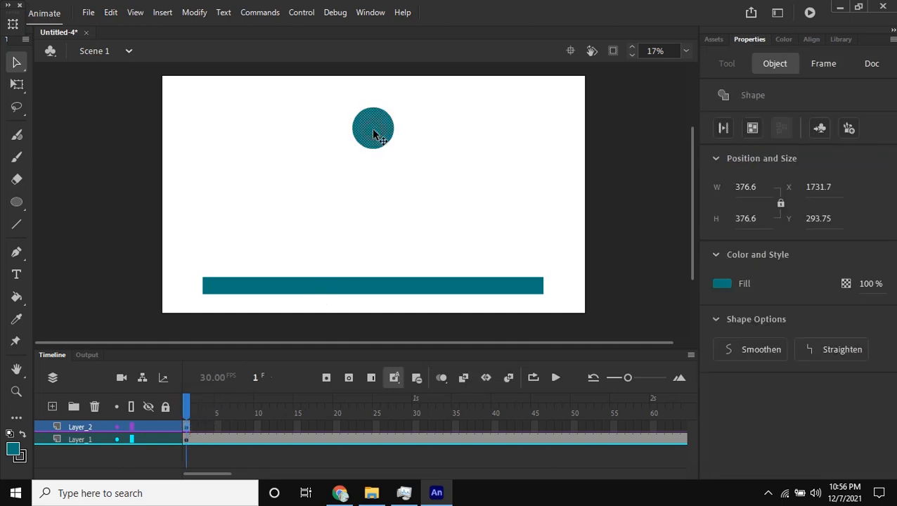
Insert a keyframe at frame 2 of Layer_2 and move the circle straight down to Y about 371.5.
{"action": "left_click", "coordinate": [194, 423]}
{"action": "mouse_move", "coordinate": [196, 415]}
{"action": "left_mouse_down"}
{"action": "mouse_move", "coordinate": [187, 415]}
{"action": "mouse_move", "coordinate": [194, 415]}
{"action": "left_mouse_up"}
{"action": "right_click", "coordinate": [194, 425]}
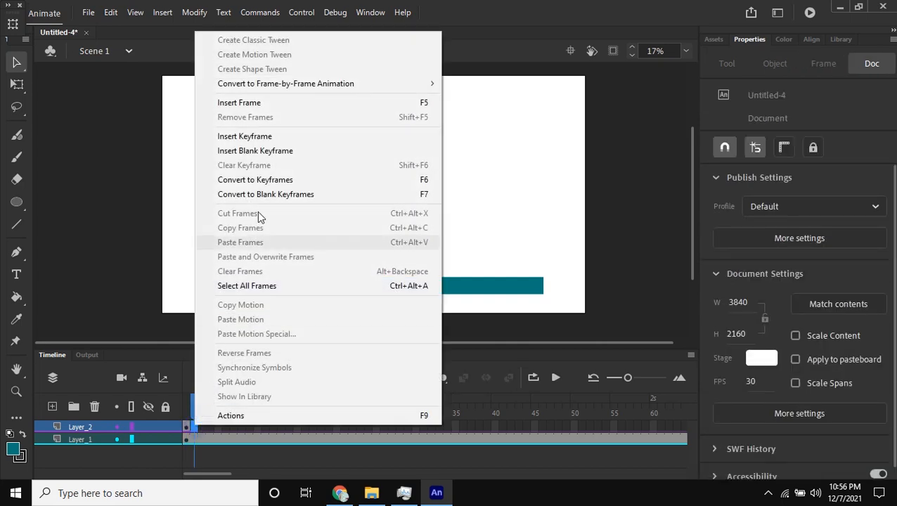
{"action": "left_click", "coordinate": [307, 136]}
{"action": "left_click", "coordinate": [388, 130]}
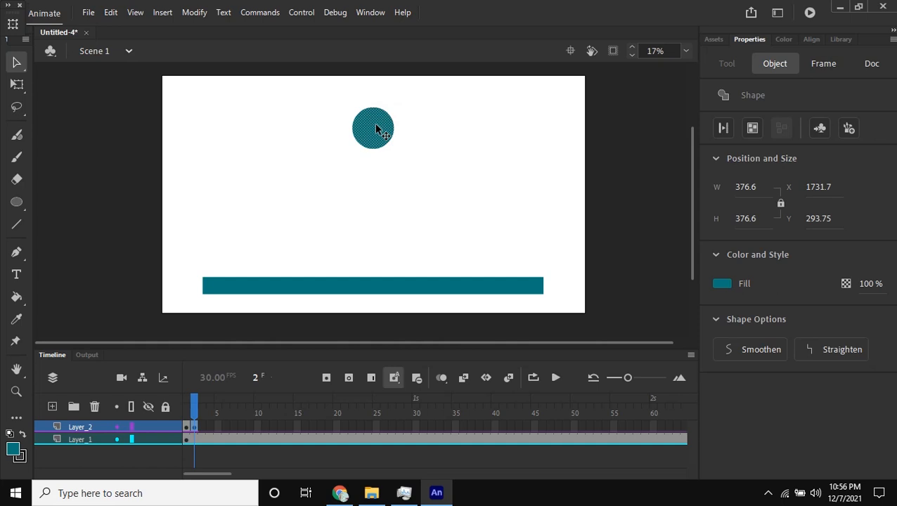
{"action": "mouse_move", "coordinate": [376, 130]}
{"action": "left_mouse_down"}
{"action": "mouse_move", "coordinate": [376, 149]}
{"action": "mouse_move", "coordinate": [376, 139]}
{"action": "left_mouse_up"}
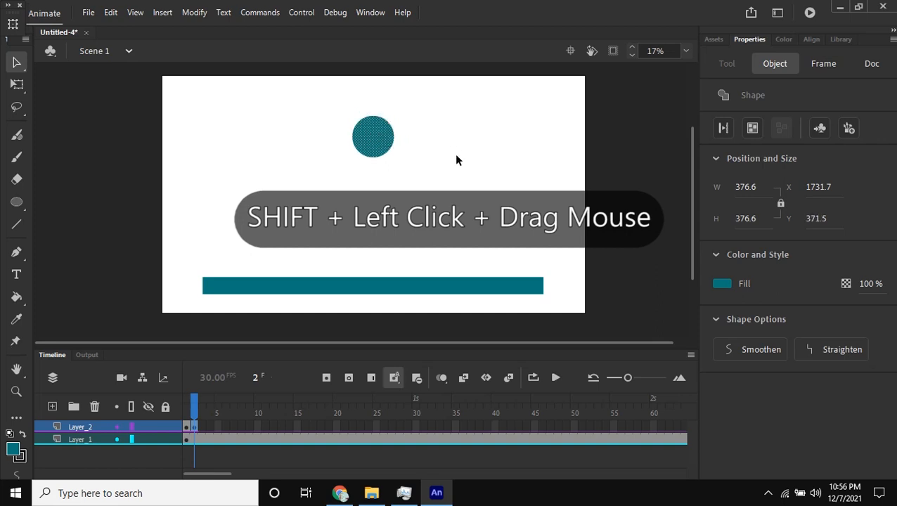
Insert a keyframe at frame 3 of Layer_2 and move the circle straight down to Y about 431.3.
{"action": "left_click", "coordinate": [201, 427]}
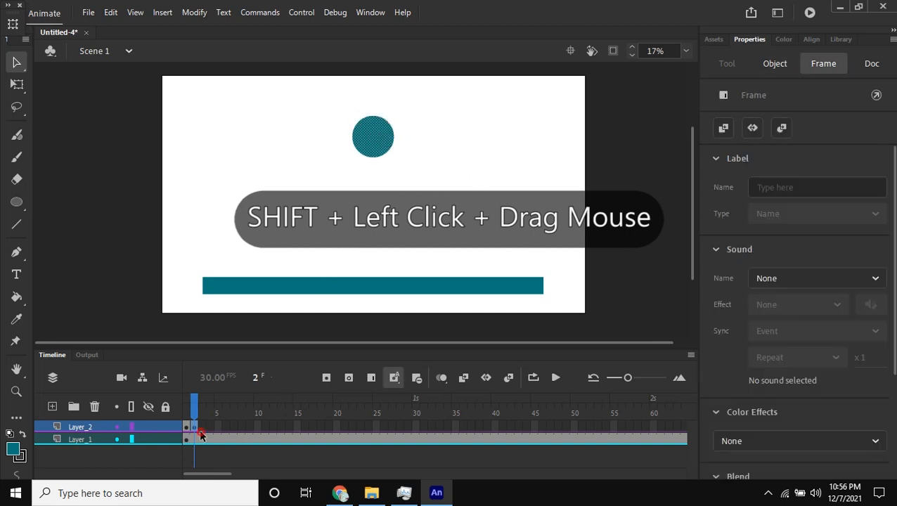
{"action": "key", "text": "F7"}
{"action": "left_click", "coordinate": [195, 404]}
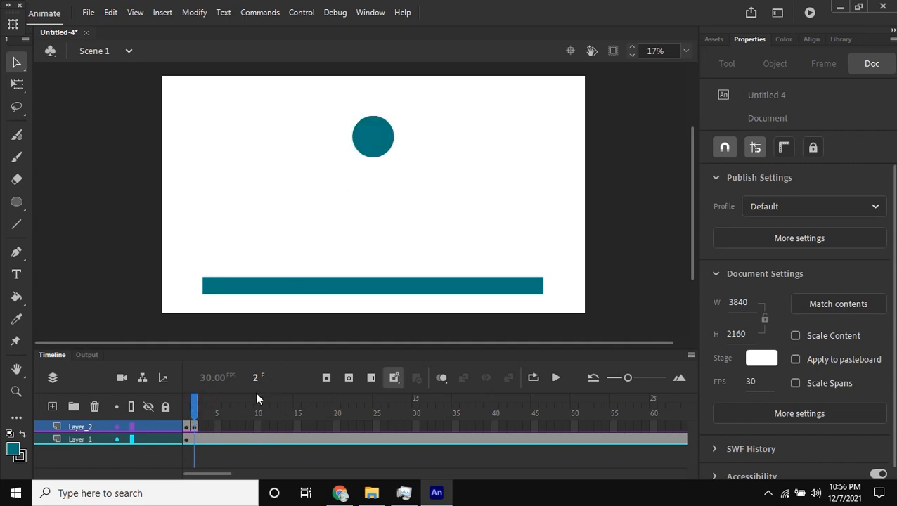
{"action": "left_click", "coordinate": [201, 400]}
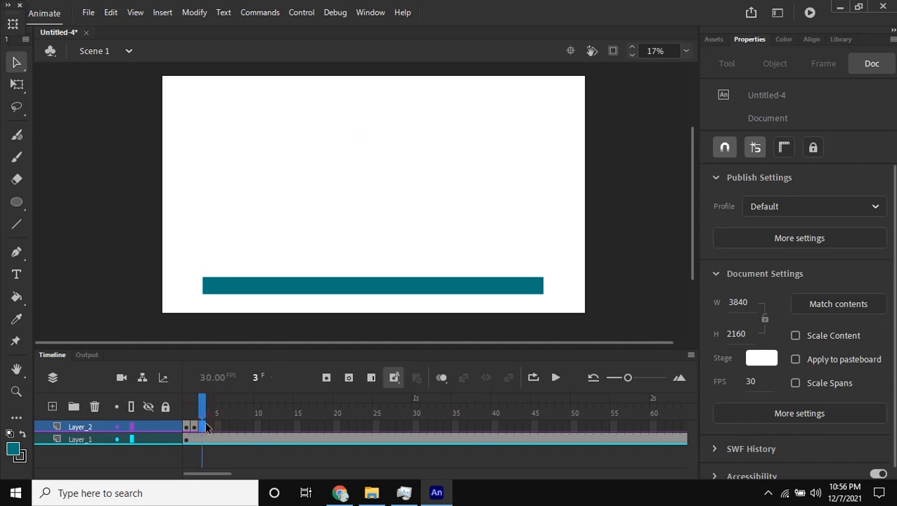
{"action": "right_click", "coordinate": [204, 426]}
{"action": "left_click", "coordinate": [332, 136]}
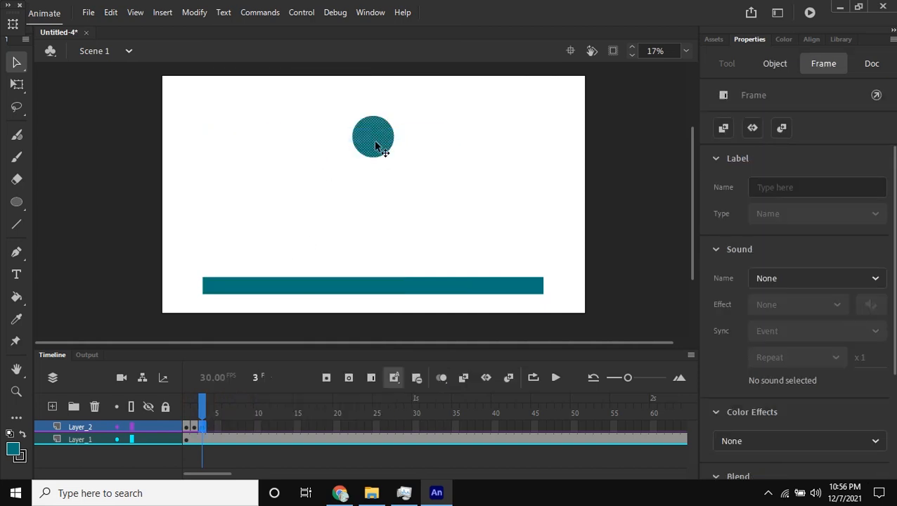
{"action": "left_click_drag", "start_coordinate": [380, 139], "coordinate": [380, 148]}
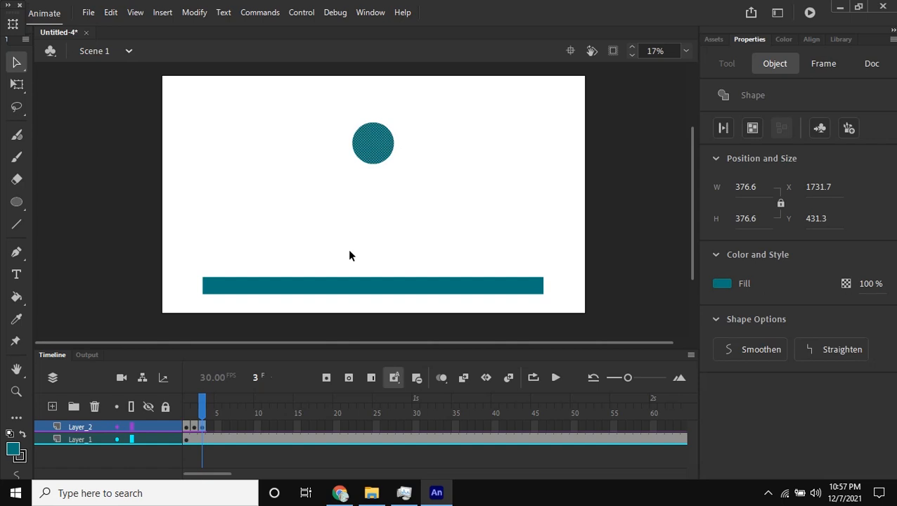
Insert a keyframe at frame 30 of Layer_2 and return the playhead to frame 3.
{"action": "left_click_drag", "start_coordinate": [203, 410], "coordinate": [414, 414]}
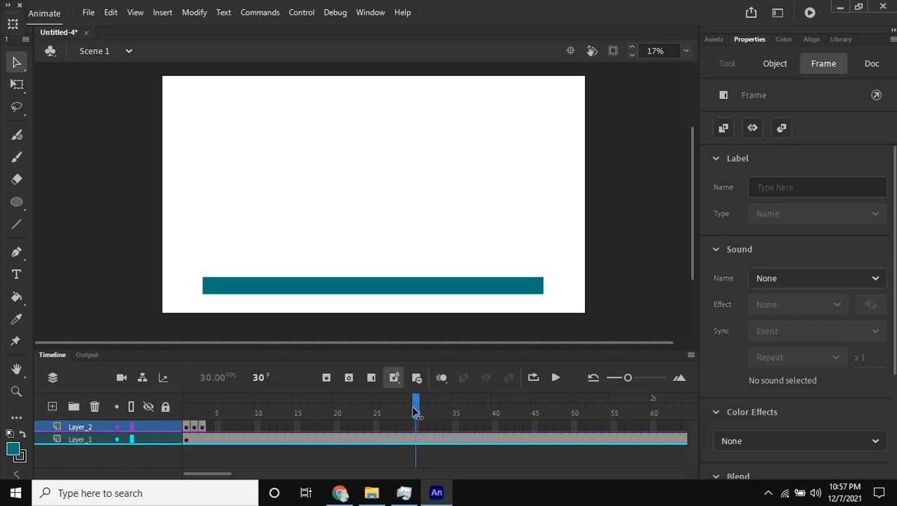
{"action": "left_click", "coordinate": [430, 446]}
{"action": "right_click", "coordinate": [417, 426]}
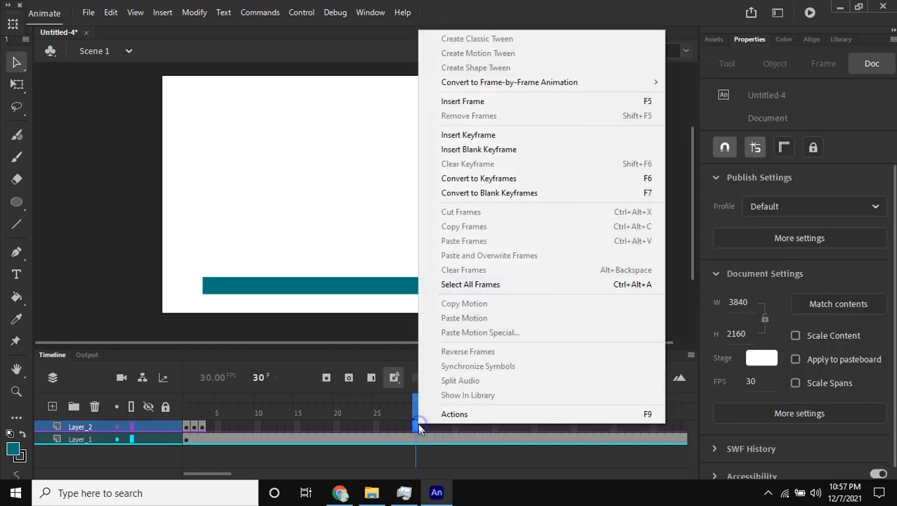
{"action": "left_click", "coordinate": [483, 136]}
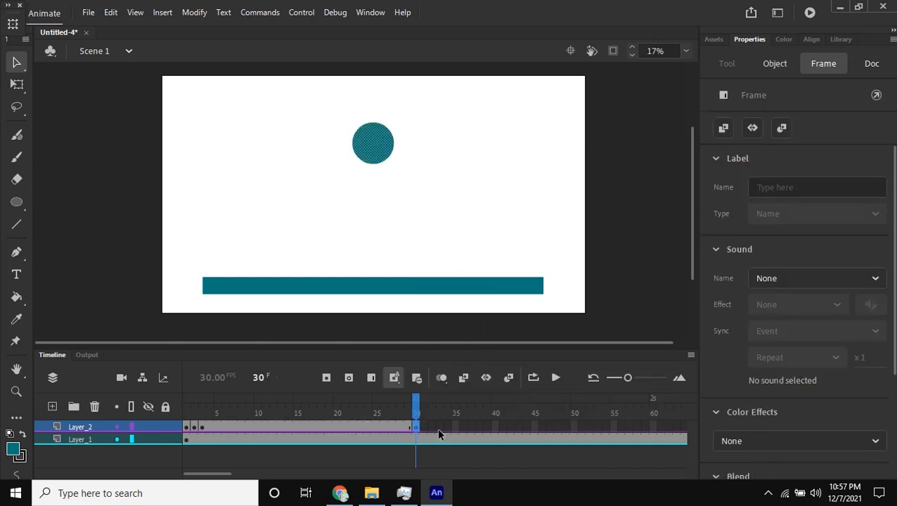
{"action": "left_click_drag", "start_coordinate": [418, 406], "coordinate": [211, 414]}
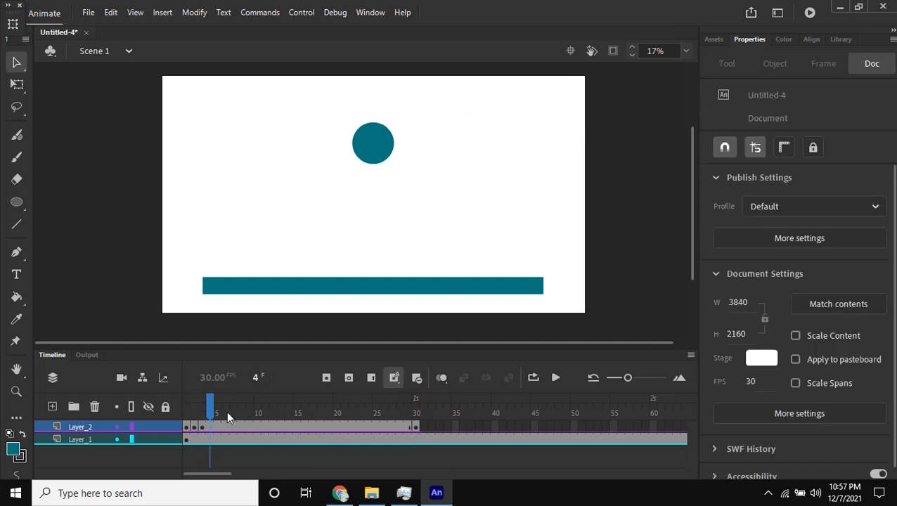
{"action": "left_click", "coordinate": [395, 378]}
{"action": "left_click_drag", "start_coordinate": [210, 406], "coordinate": [201, 406]}
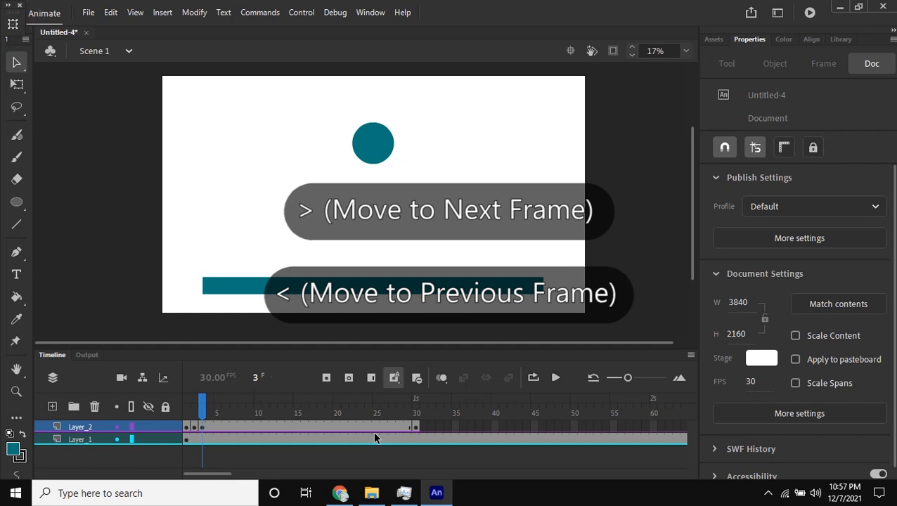
Step back and forth between frame 3 and its neighbouring frames to compare the circle's position.
{"action": "key", "text": "period"}
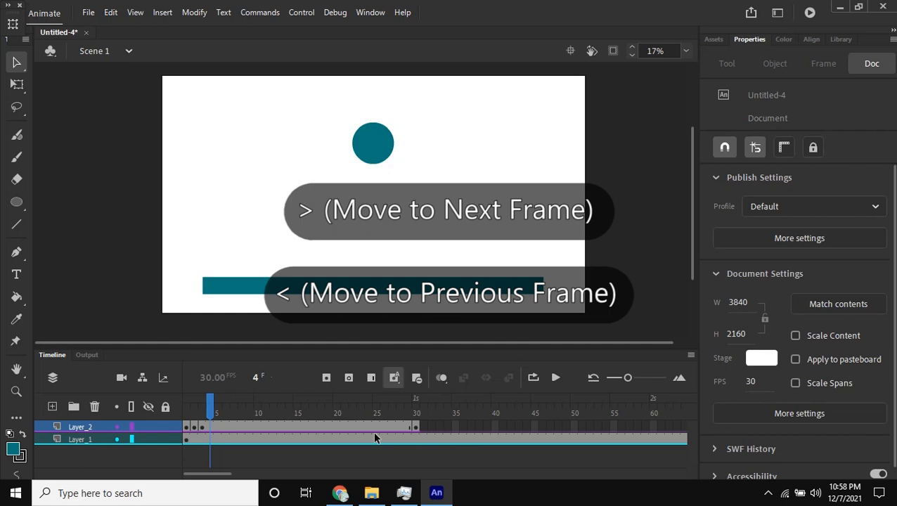
{"action": "key", "text": "comma"}
{"action": "key", "text": "period"}
{"action": "key", "text": "comma"}
{"action": "key", "text": "period"}
{"action": "key", "text": "comma"}
{"action": "key", "text": "period"}
{"action": "key", "text": "comma"}
{"action": "key", "text": "comma"}
{"action": "key", "text": "period"}
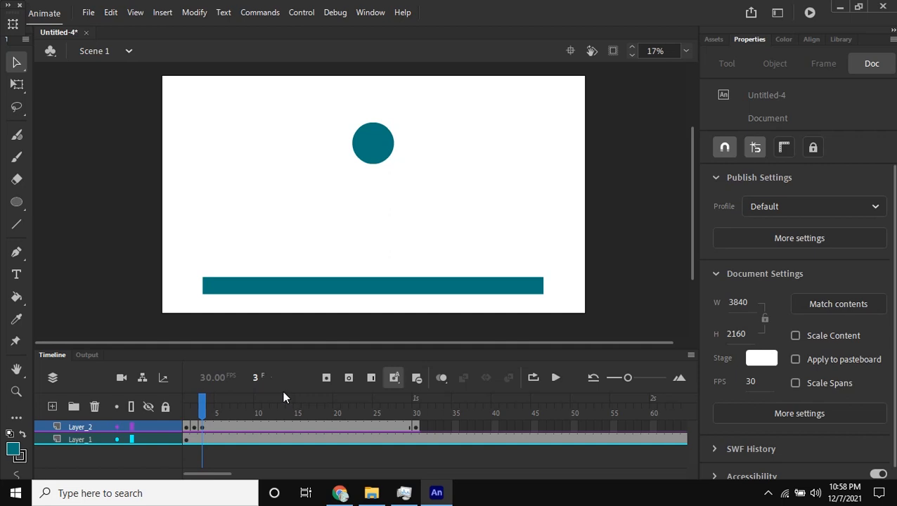
At frame 4 of Layer_2, move the circle straight down to Y about 491.3.
{"action": "key", "text": "period"}
{"action": "left_click", "coordinate": [374, 148]}
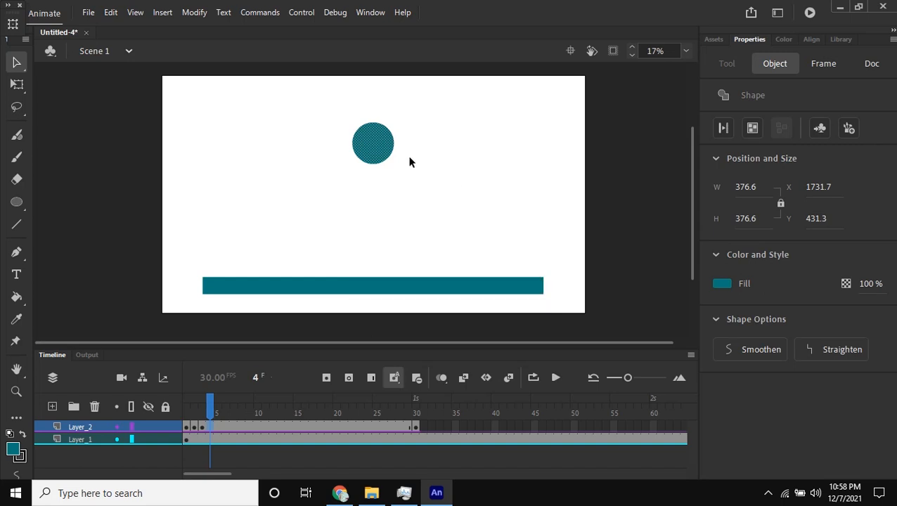
{"action": "key", "text": "shift+Down"}
{"action": "key", "text": "shift+Down"}
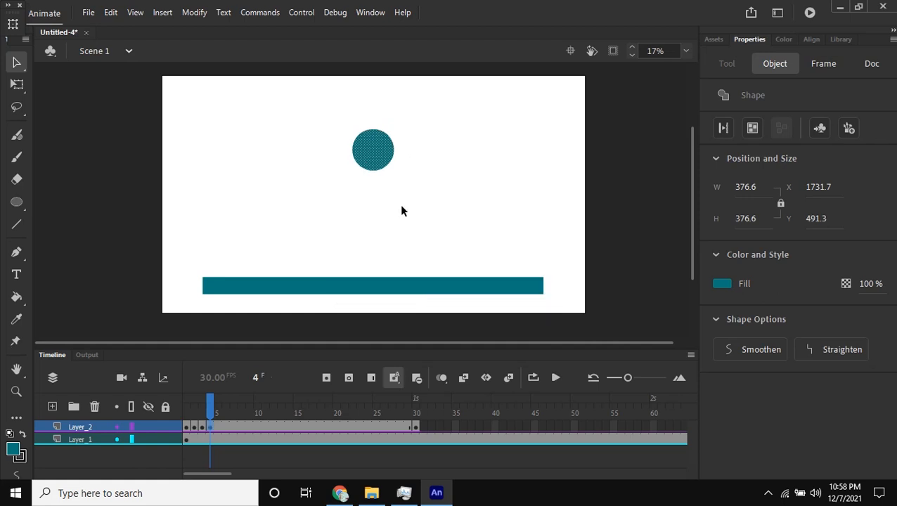
Move the circle straight down to Y about 551.3 at frame 5 and lower it again at frame 6.
{"action": "key", "text": "period"}
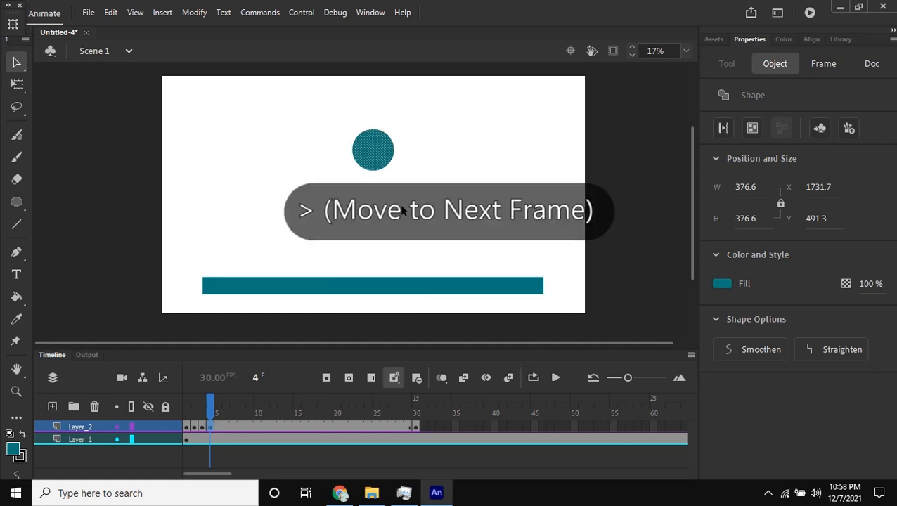
{"action": "key", "text": "shift+Down"}
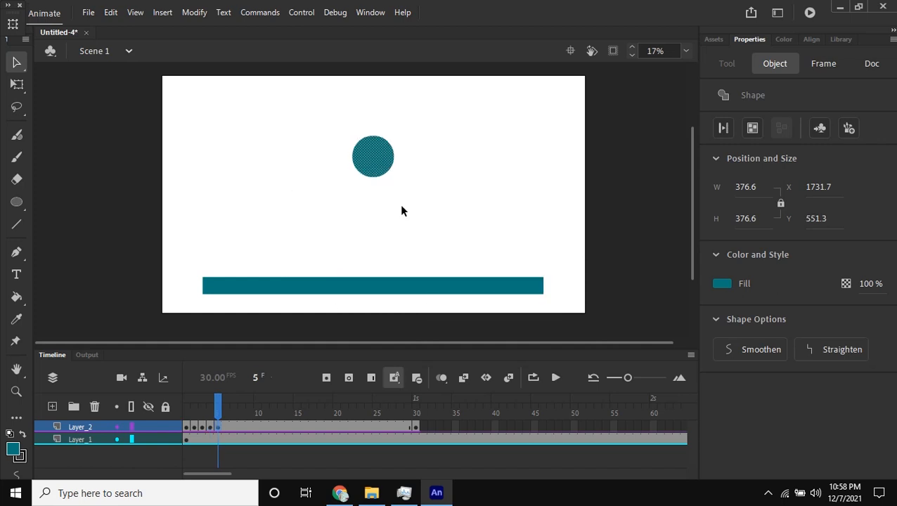
{"action": "key", "text": "period"}
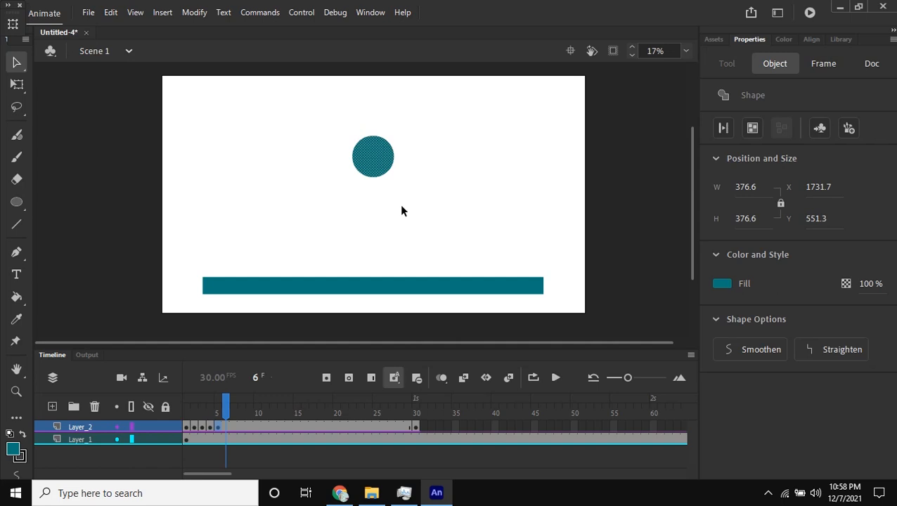
{"action": "key", "text": "shift+Down"}
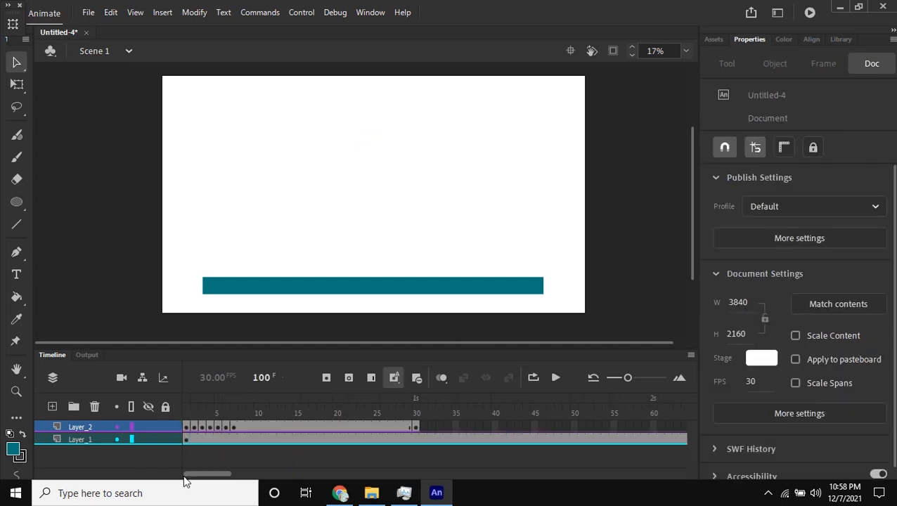
Lower the circle frame by frame from frame 7 to frame 12 of Layer_2, reaching Y about 1391.3.
{"action": "key", "text": "period"}
{"action": "key", "text": "shift+Down"}
{"action": "key", "text": "period"}
{"action": "key", "text": "shift+Down"}
{"action": "key", "text": "shift+Down"}
{"action": "key", "text": "shift+Down"}
{"action": "key", "text": "shift+Down"}
{"action": "key", "text": "period"}
{"action": "key", "text": "shift+Down"}
{"action": "key", "text": "shift+Down"}
{"action": "key", "text": "shift+Down"}
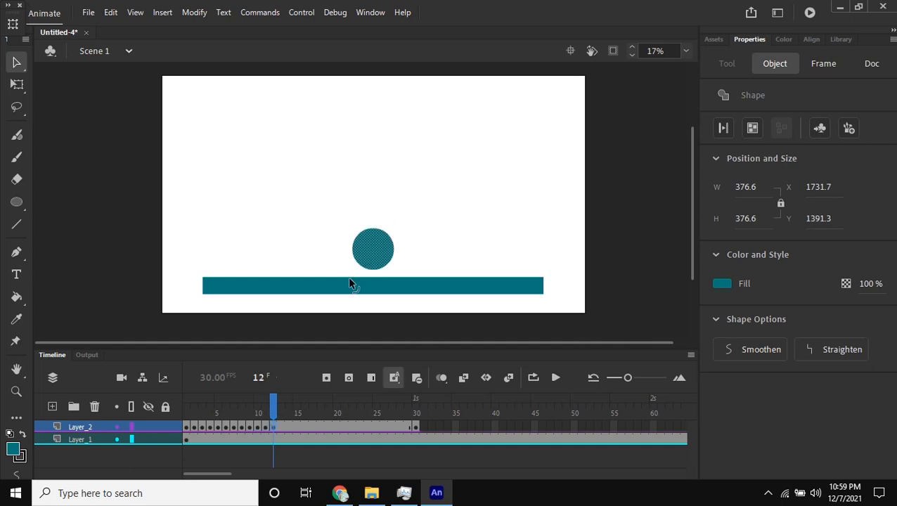
Lower the circle to Y about 1451.3 at frame 13 and onto the bar at Y about 1459.15 at frame 14.
{"action": "key", "text": "period"}
{"action": "key", "text": "shift+Down"}
{"action": "key", "text": "period"}
{"action": "scroll", "coordinate": [376, 266], "scroll_direction": "up", "scroll_amount": 1}
{"action": "scroll", "coordinate": [376, 269], "scroll_direction": "up", "scroll_amount": 1}
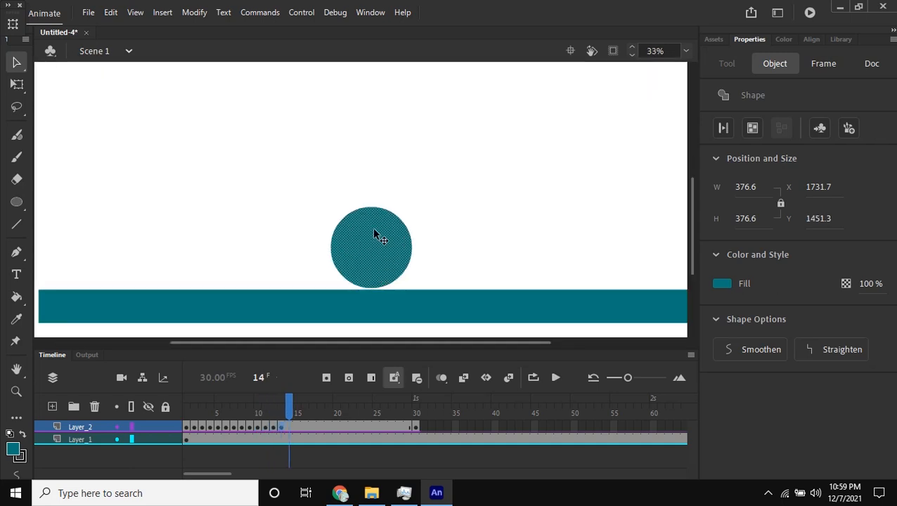
{"action": "left_click_drag", "start_coordinate": [374, 239], "coordinate": [371, 240]}
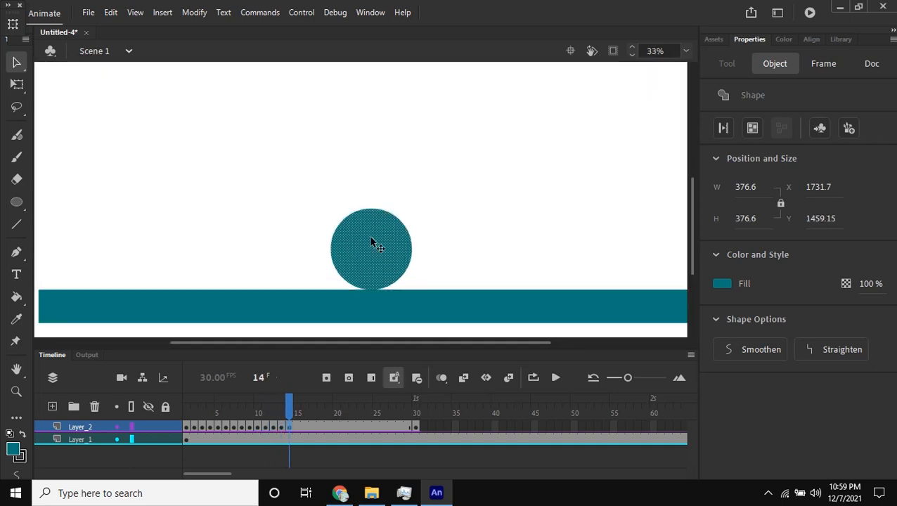
At frame 15, squash the circle from its upper edge with Free Transform to a height of about 339.85.
{"action": "key", "text": "period"}
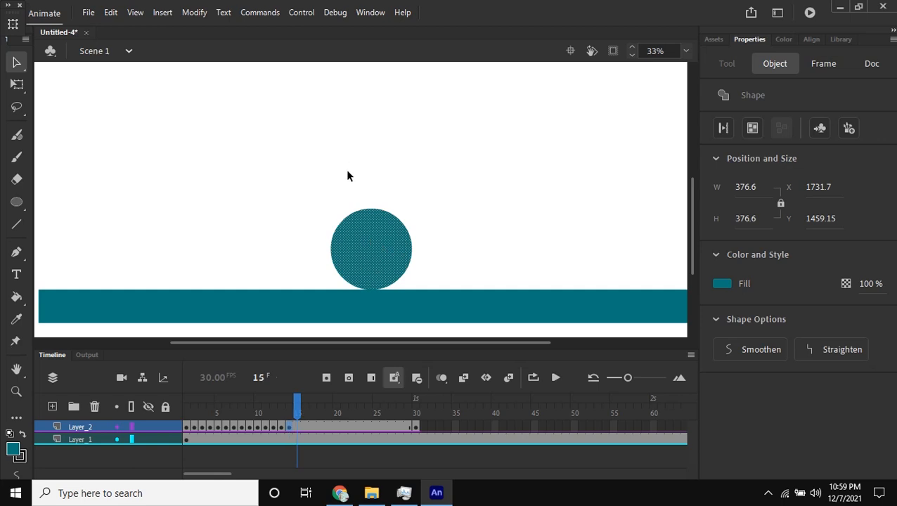
{"action": "left_click", "coordinate": [16, 85]}
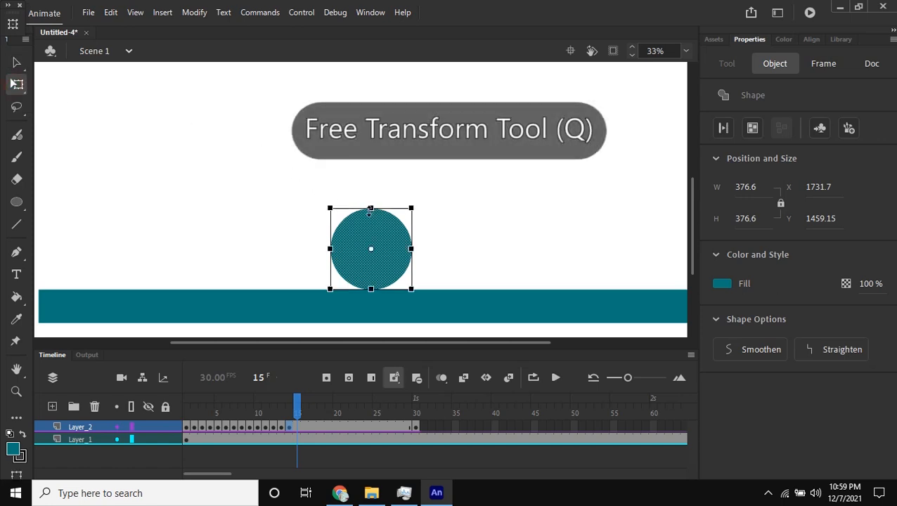
{"action": "mouse_move", "coordinate": [370, 209]}
{"action": "left_mouse_down"}
{"action": "mouse_move", "coordinate": [372, 226]}
{"action": "mouse_move", "coordinate": [371, 209]}
{"action": "mouse_move", "coordinate": [374, 217]}
{"action": "left_mouse_up"}
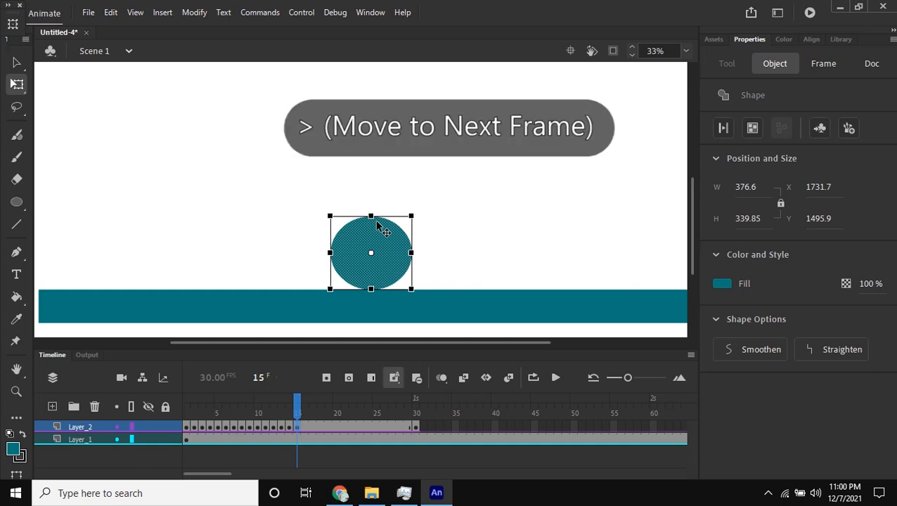
Squash the circle further from its upper edge to a height of about 269.4 at frame 16 and 214.25 at frame 17.
{"action": "key", "text": "period"}
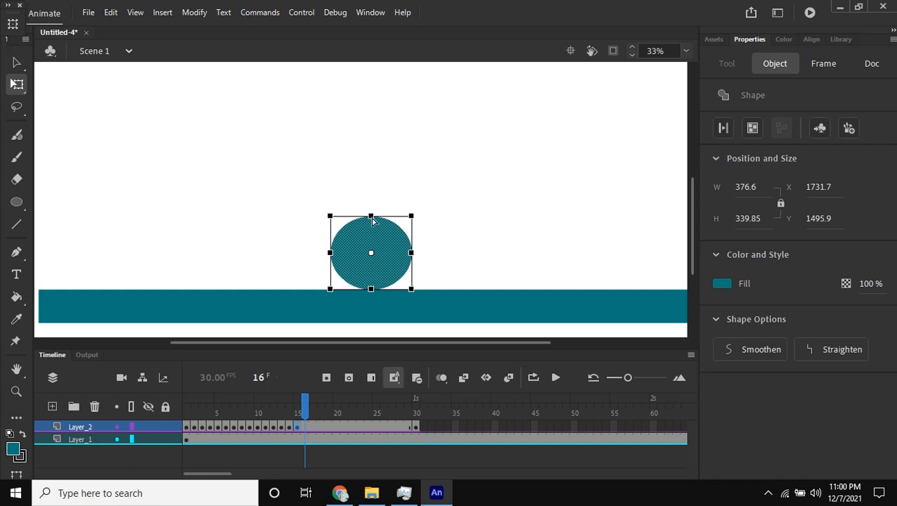
{"action": "left_click_drag", "start_coordinate": [371, 222], "coordinate": [372, 234]}
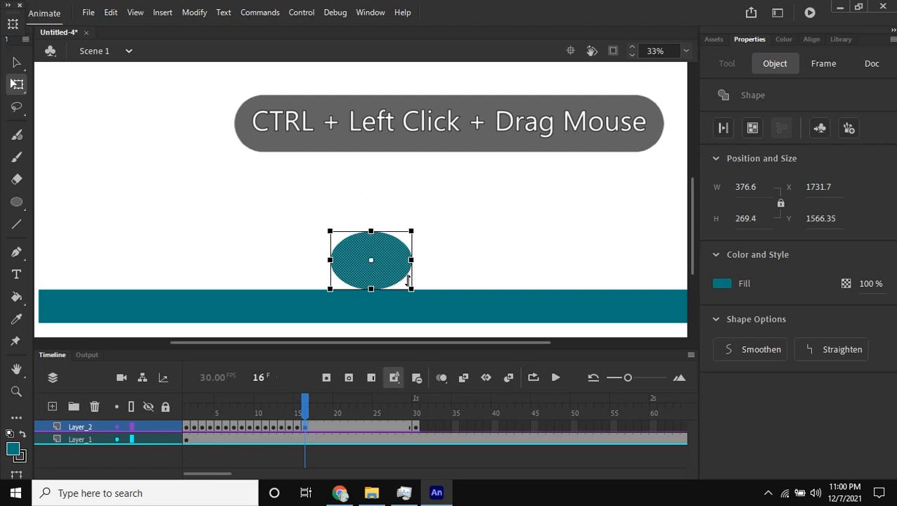
{"action": "key", "text": "F6"}
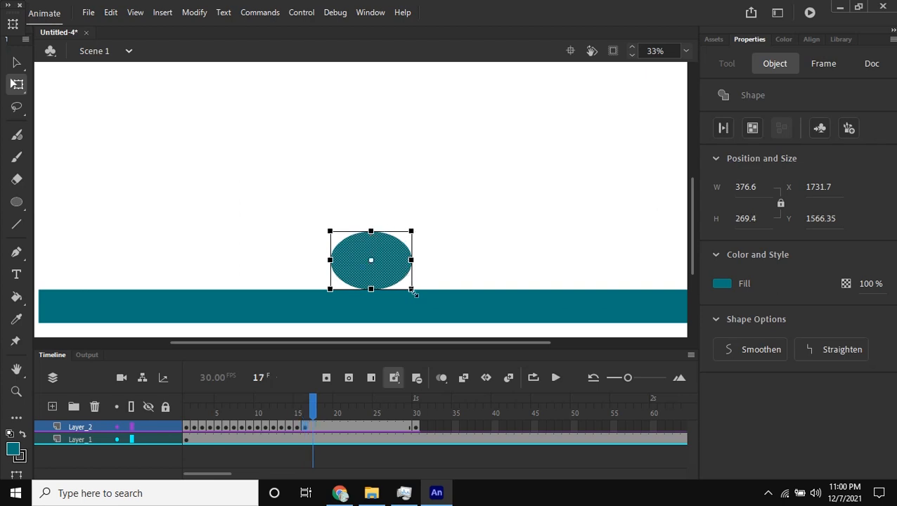
{"action": "left_click_drag", "start_coordinate": [371, 233], "coordinate": [372, 245]}
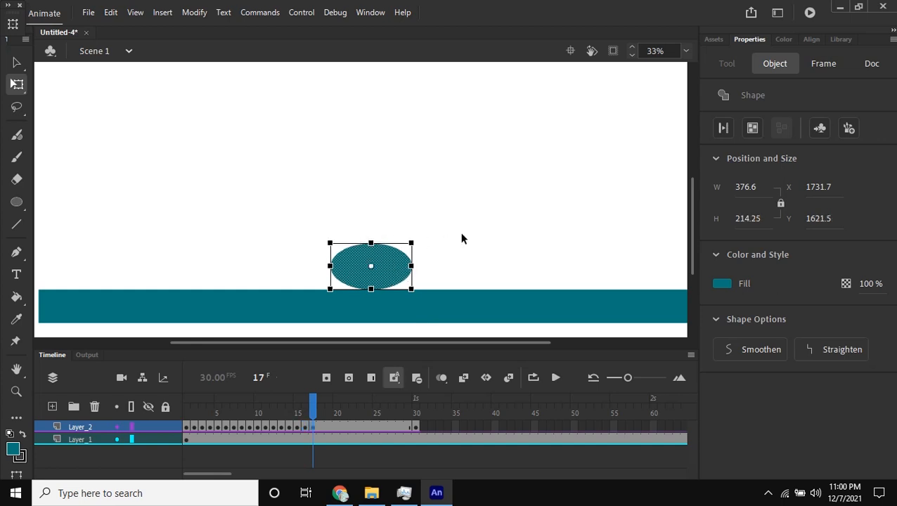
Return the playhead to frame 1 and play back the circle's fall and squash on the whole stage.
{"action": "left_click", "coordinate": [461, 237]}
{"action": "left_click", "coordinate": [386, 274]}
{"action": "left_click", "coordinate": [452, 221]}
{"action": "left_click", "coordinate": [384, 250]}
{"action": "left_click", "coordinate": [324, 426]}
{"action": "left_click_drag", "start_coordinate": [319, 411], "coordinate": [176, 409]}
{"action": "left_click", "coordinate": [302, 333]}
{"action": "scroll", "coordinate": [408, 202], "scroll_direction": "down", "scroll_amount": 4}
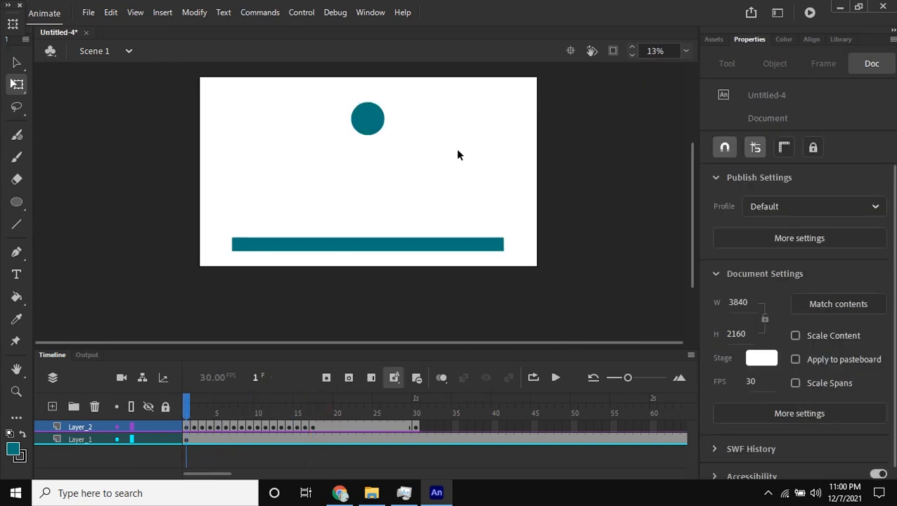
{"action": "key", "text": "Return"}
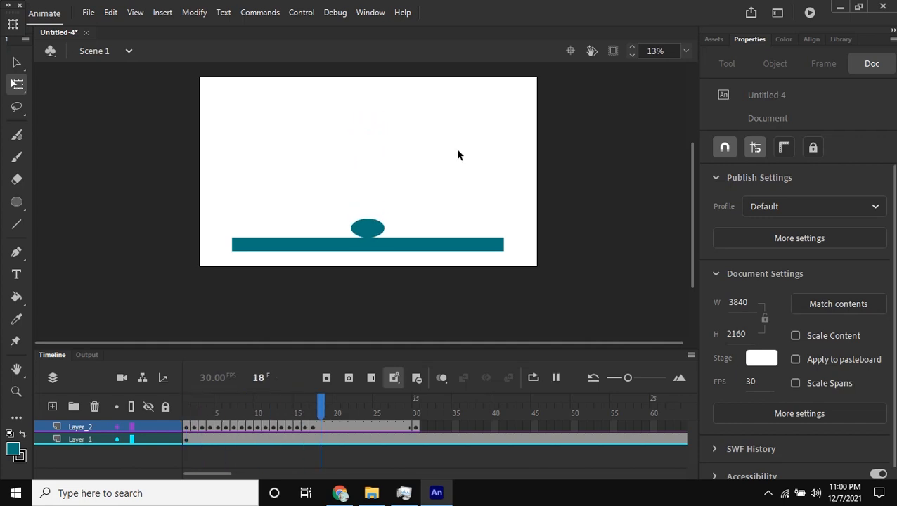
{"action": "key", "text": "Return"}
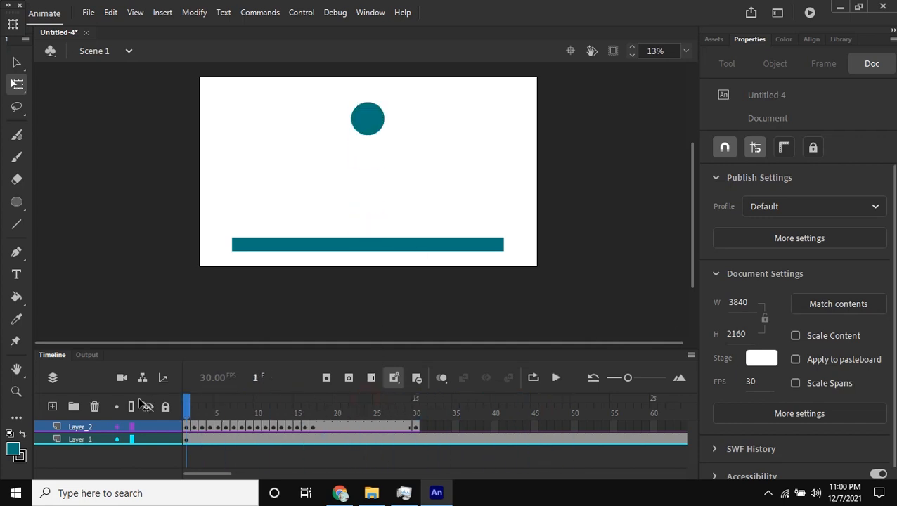
{"action": "key", "text": "Return"}
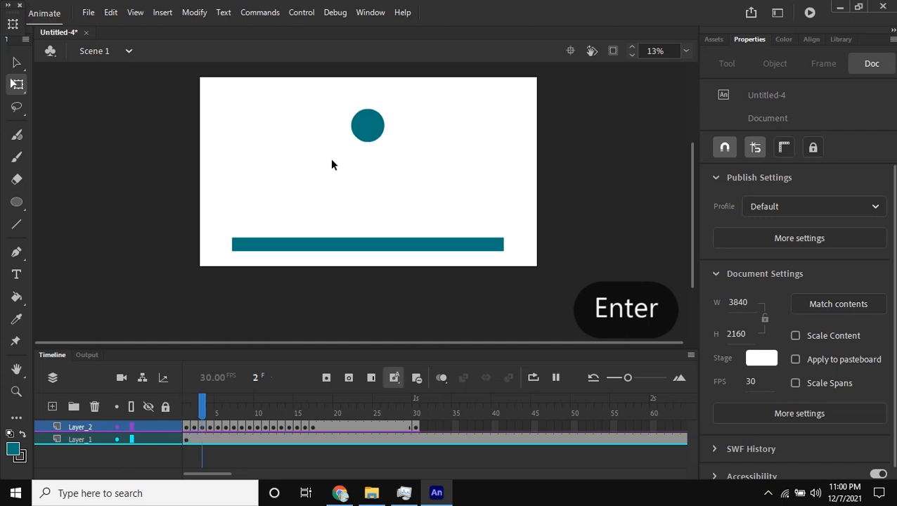
Remove all frames after frame 17 from Layer_2.
{"action": "left_click_drag", "start_coordinate": [378, 407], "coordinate": [314, 409]}
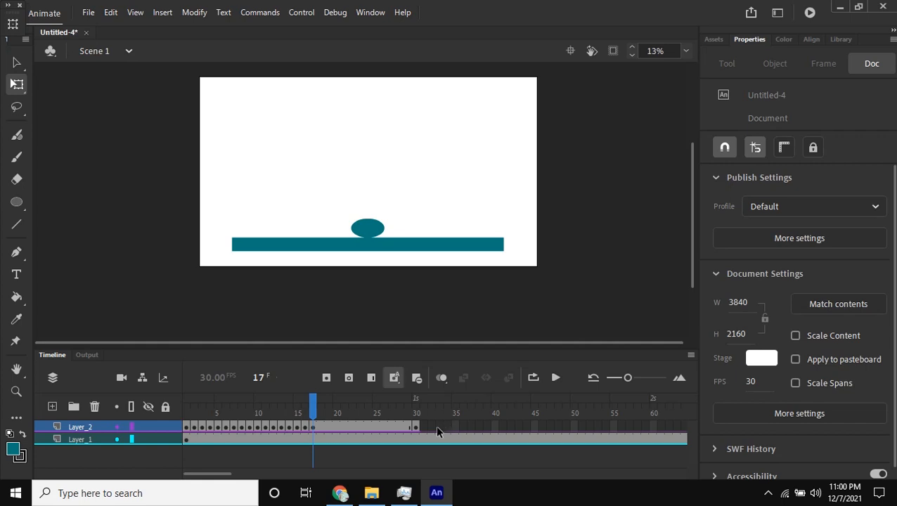
{"action": "left_click", "coordinate": [424, 427]}
{"action": "left_click_drag", "start_coordinate": [426, 435], "coordinate": [324, 429]}
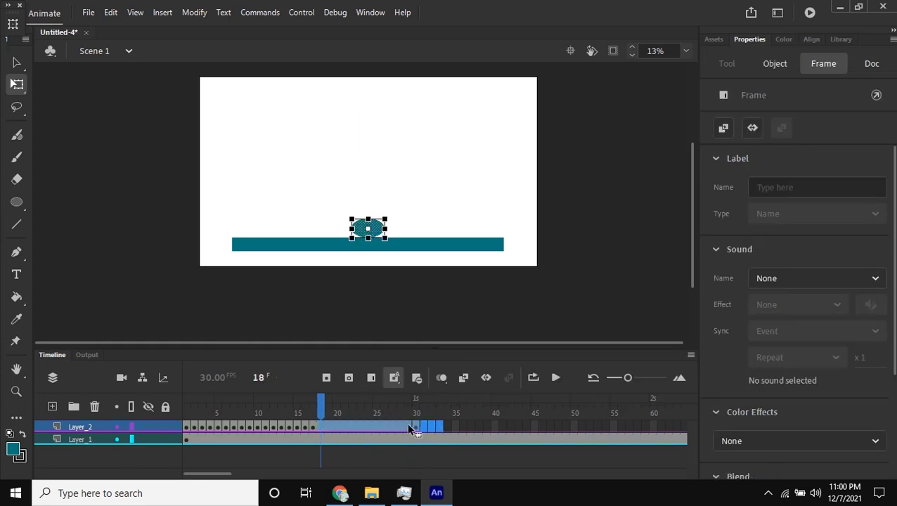
{"action": "right_click", "coordinate": [330, 424]}
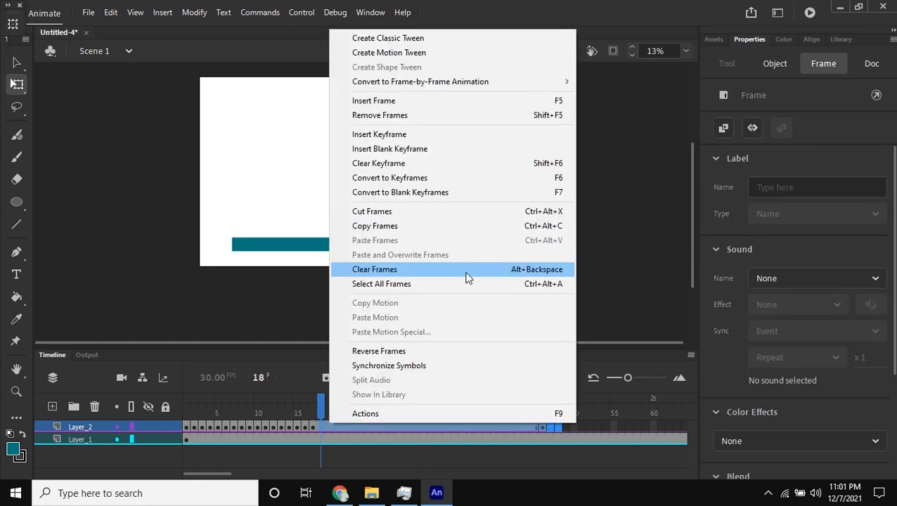
{"action": "left_click", "coordinate": [506, 116]}
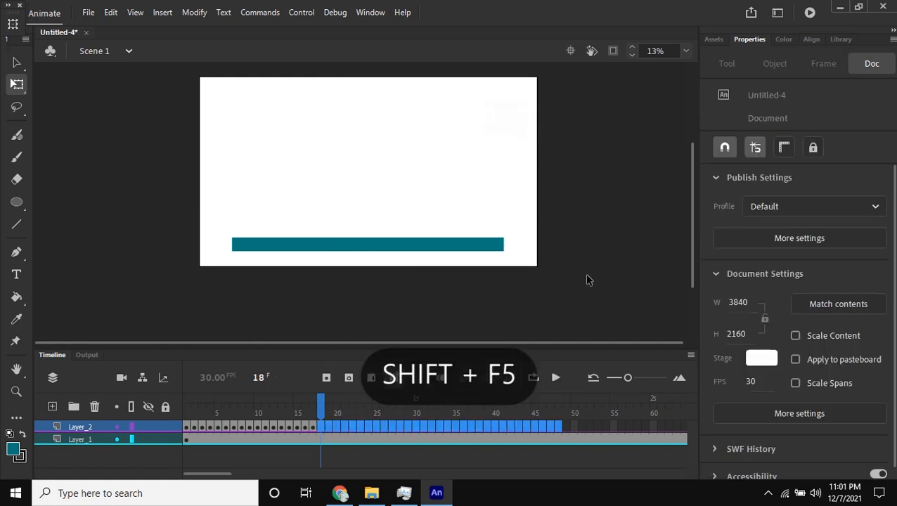
{"action": "left_click", "coordinate": [530, 427]}
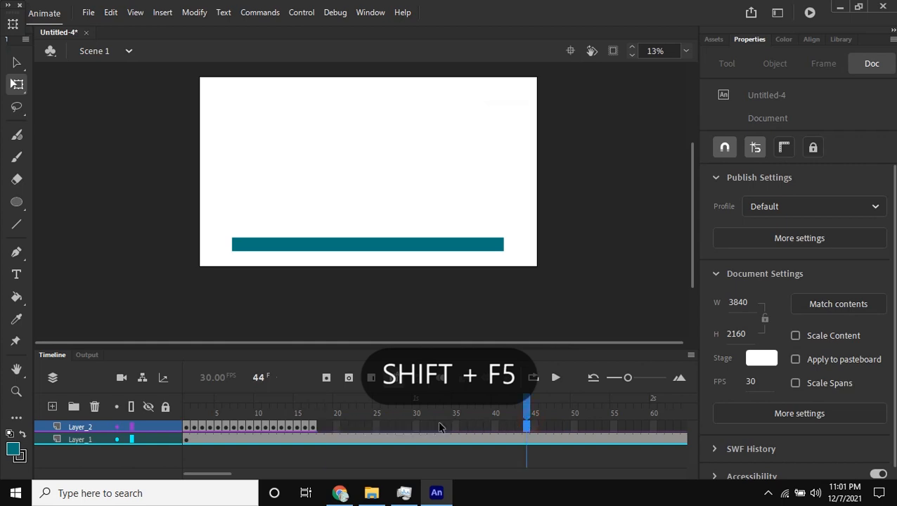
Select frames 1 to 17 of Layer_2 and duplicate them onto frames 18 to 34.
{"action": "left_click", "coordinate": [328, 413]}
{"action": "left_click_drag", "start_coordinate": [328, 413], "coordinate": [314, 430]}
{"action": "left_click", "coordinate": [17, 63]}
{"action": "left_click_drag", "start_coordinate": [314, 406], "coordinate": [188, 420]}
{"action": "left_click_drag", "start_coordinate": [282, 429], "coordinate": [236, 431]}
{"action": "left_click_drag", "start_coordinate": [282, 406], "coordinate": [316, 427]}
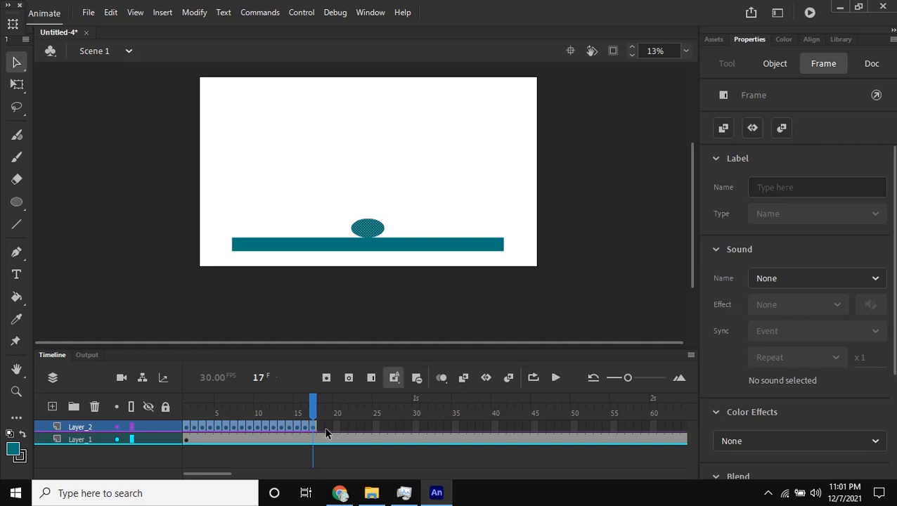
{"action": "left_click_drag", "start_coordinate": [314, 428], "coordinate": [436, 426]}
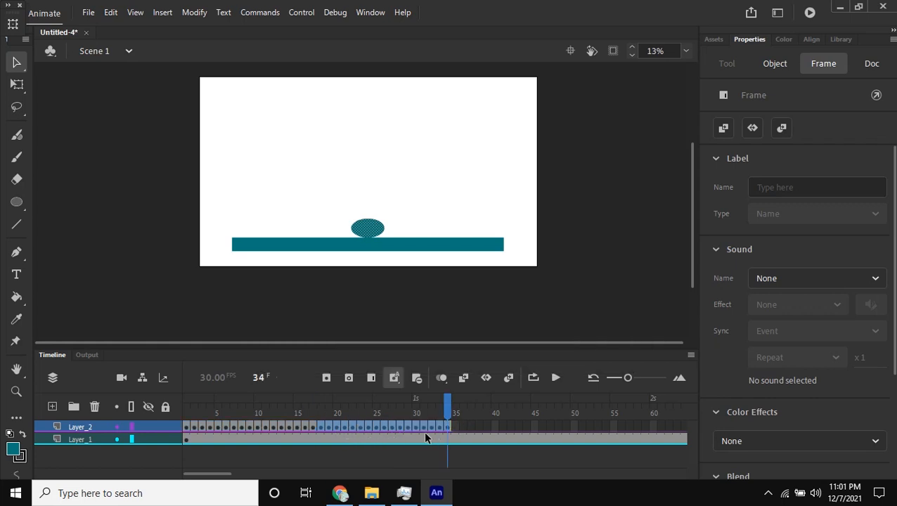
Reverse the duplicated frames 18 to 34 of Layer_2 and play back the full bounce from frame 1.
{"action": "right_click", "coordinate": [362, 428]}
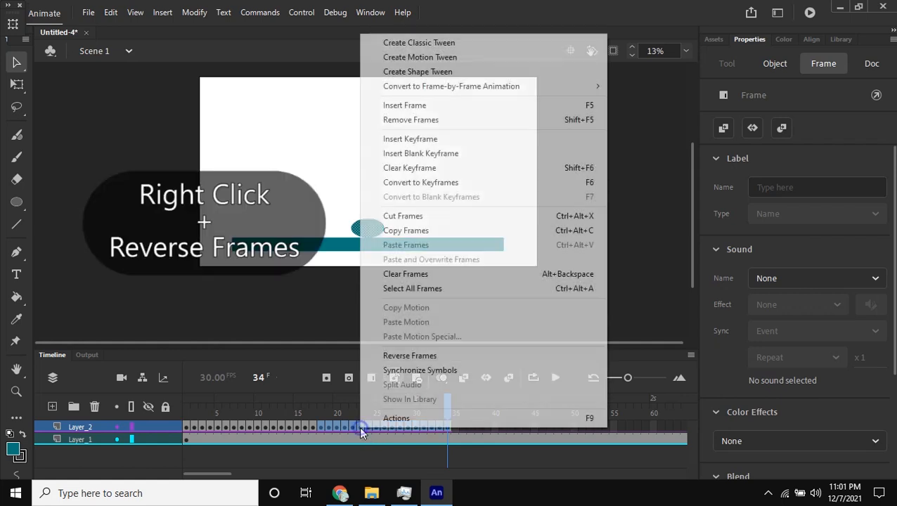
{"action": "left_click", "coordinate": [424, 358]}
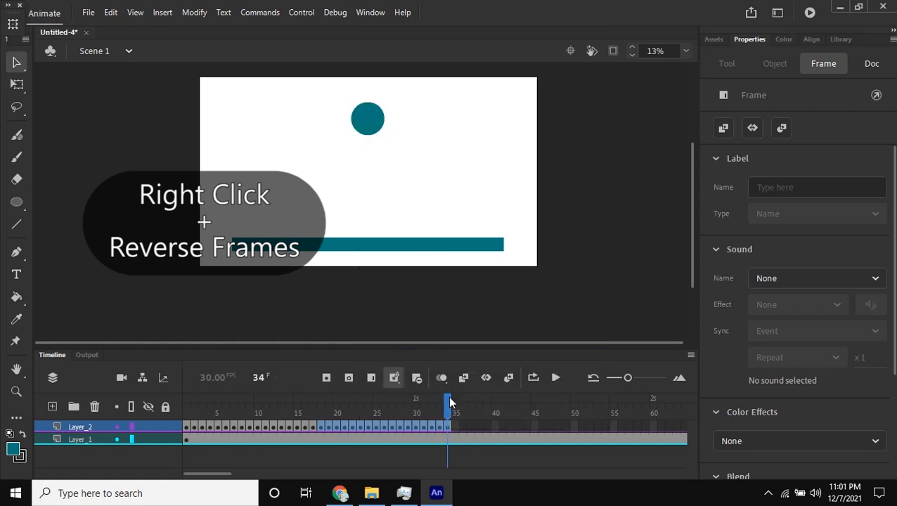
{"action": "left_click_drag", "start_coordinate": [448, 399], "coordinate": [169, 400]}
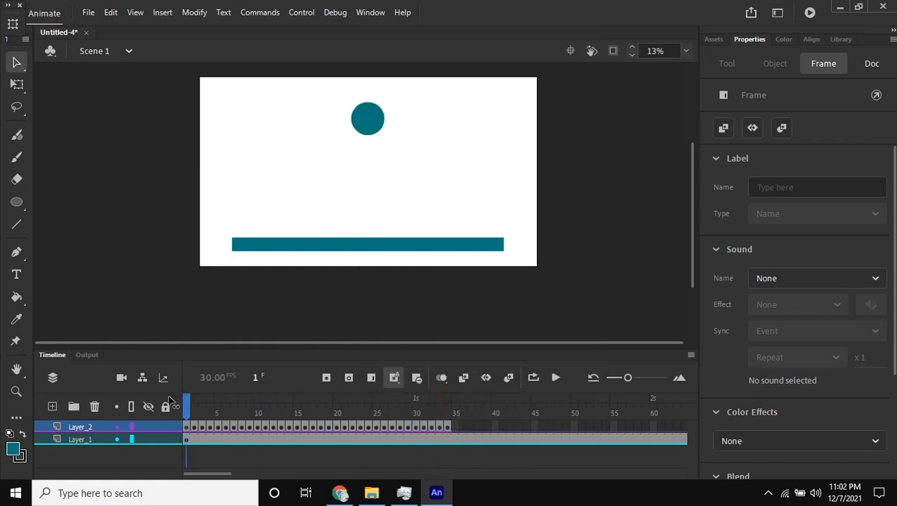
{"action": "left_click", "coordinate": [344, 178]}
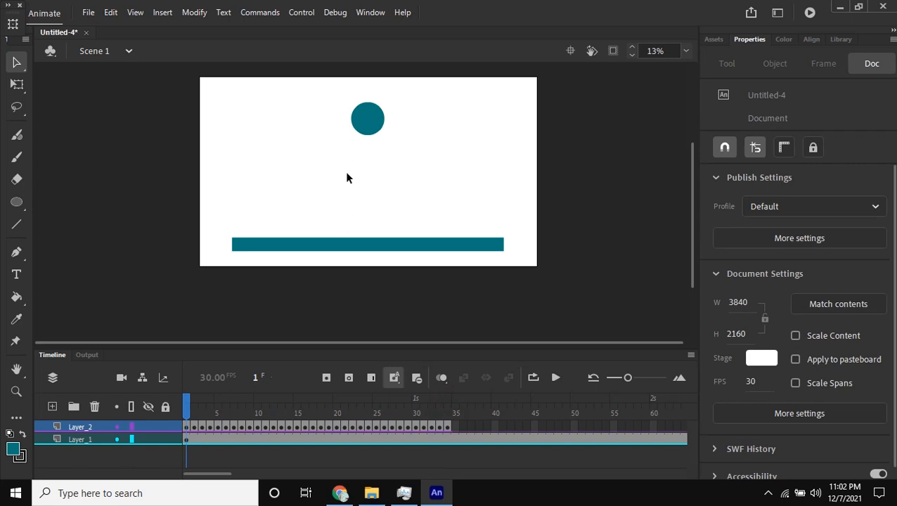
{"action": "key", "text": "Return"}
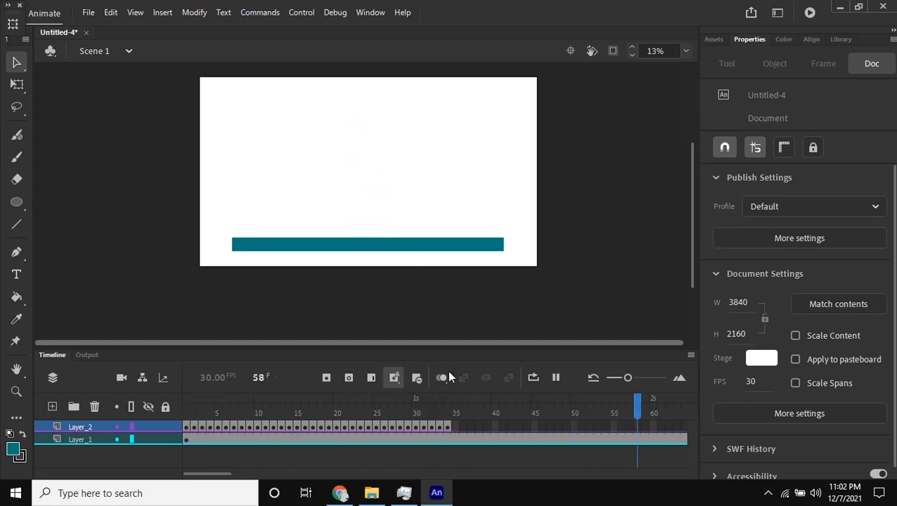
{"action": "left_click_drag", "start_coordinate": [424, 397], "coordinate": [98, 399]}
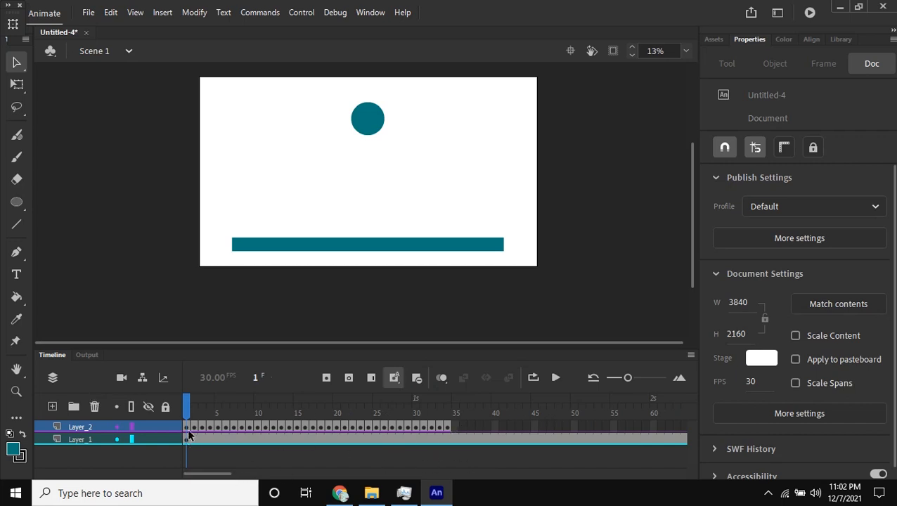
Duplicate frames 1 to 34 of Layer_2 onto frames 35 to 68 and again starting at frame 69.
{"action": "left_click_drag", "start_coordinate": [187, 426], "coordinate": [448, 427]}
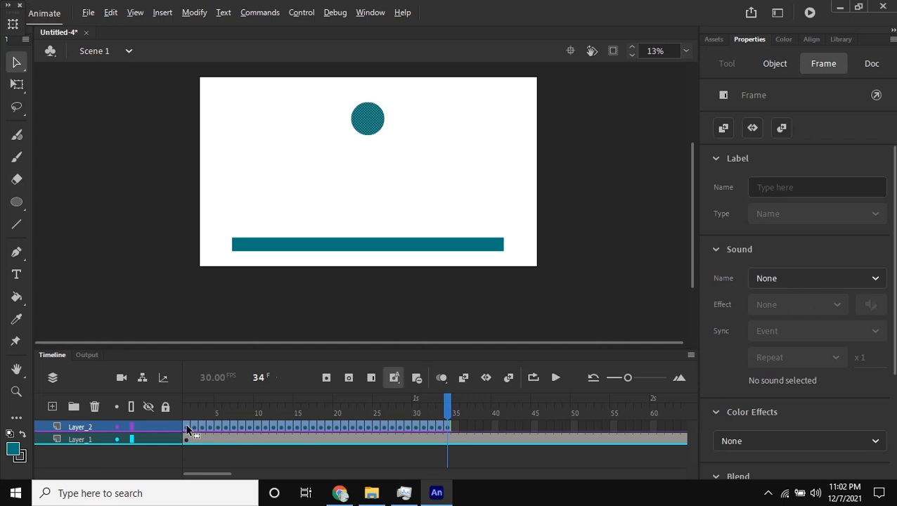
{"action": "left_click_drag", "start_coordinate": [186, 426], "coordinate": [452, 426]}
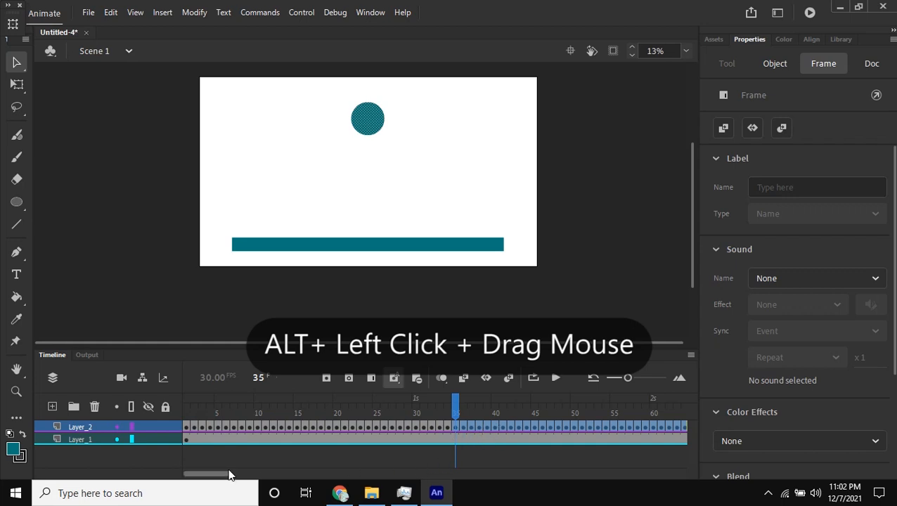
{"action": "mouse_move", "coordinate": [228, 474]}
{"action": "left_mouse_down"}
{"action": "mouse_move", "coordinate": [272, 475]}
{"action": "mouse_move", "coordinate": [229, 474]}
{"action": "left_mouse_up"}
{"action": "key", "text": "alt"}
{"action": "left_click_drag", "start_coordinate": [319, 426], "coordinate": [589, 428]}
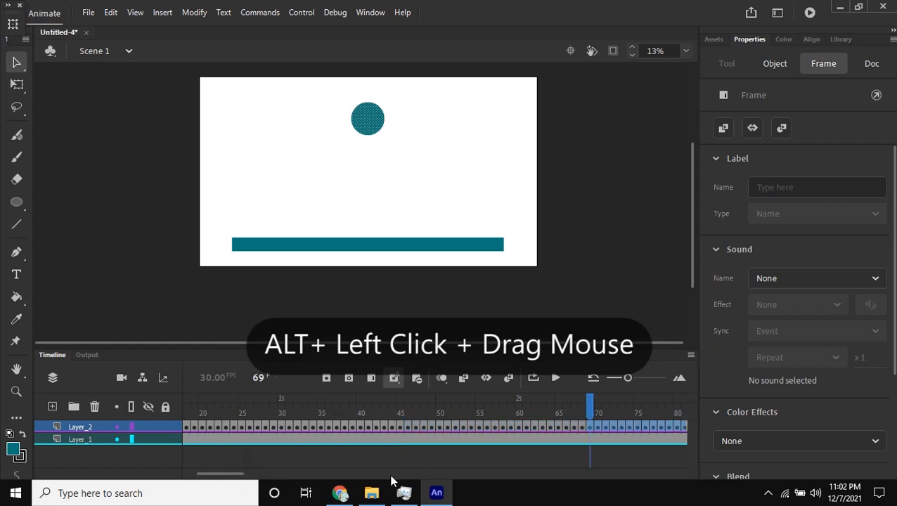
Remove the surplus Layer_2 frames after frame 100 so that the layer ends together with Layer_1.
{"action": "left_click_drag", "start_coordinate": [235, 477], "coordinate": [273, 471]}
{"action": "left_click", "coordinate": [512, 426]}
{"action": "left_click_drag", "start_coordinate": [479, 428], "coordinate": [492, 441]}
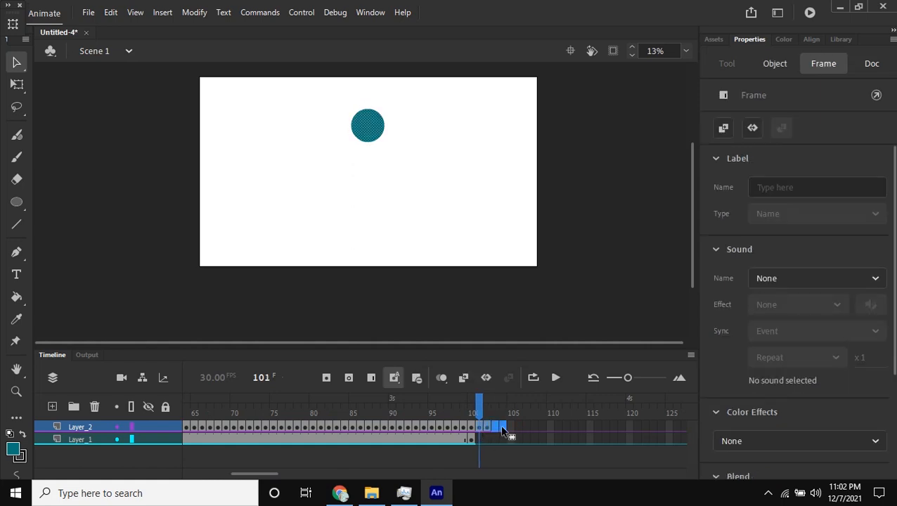
{"action": "key", "text": "shift+F5"}
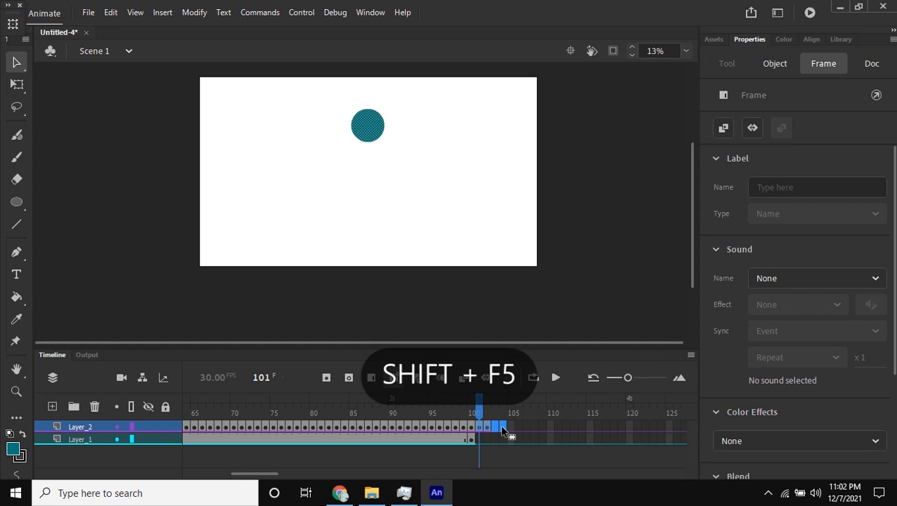
{"action": "left_click", "coordinate": [502, 427]}
{"action": "left_click", "coordinate": [473, 411]}
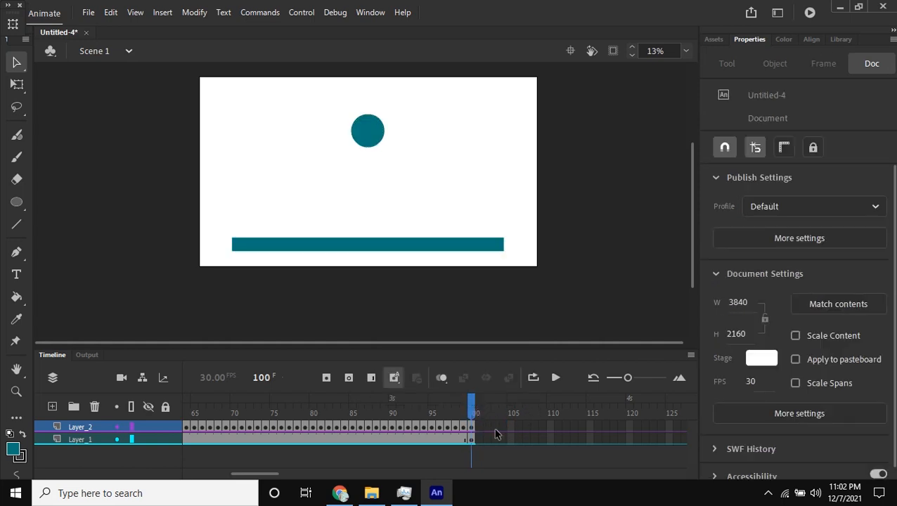
Preview the repeated bounce as a test movie, close it and return the playhead to frame 1.
{"action": "key", "text": "ctrl+Return"}
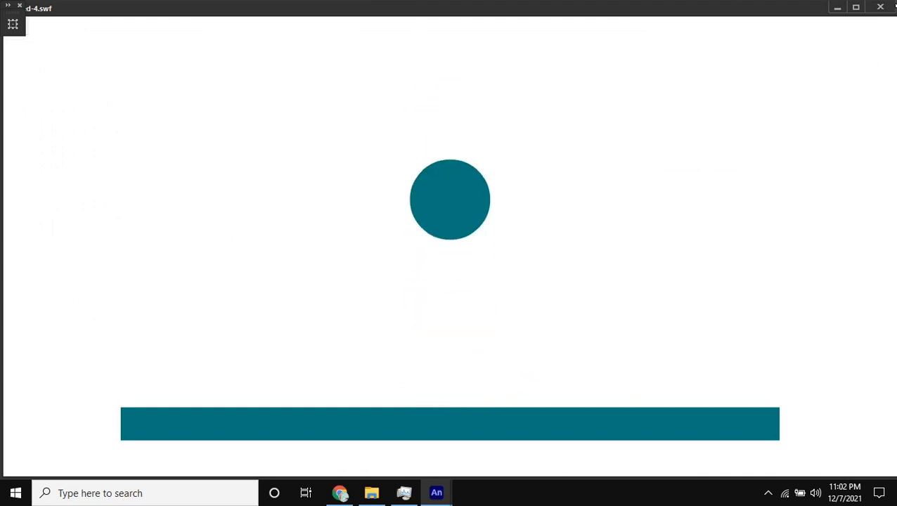
{"action": "left_click", "coordinate": [888, 7]}
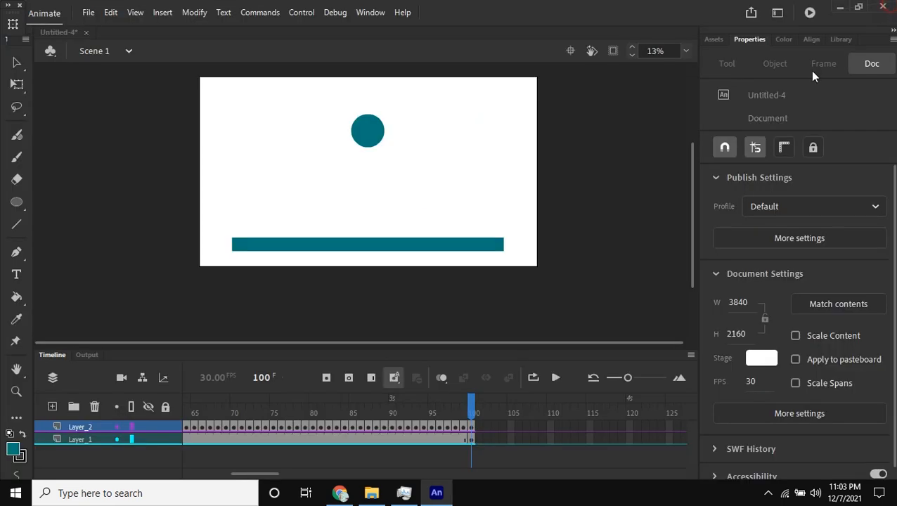
{"action": "left_click_drag", "start_coordinate": [464, 405], "coordinate": [3, 423]}
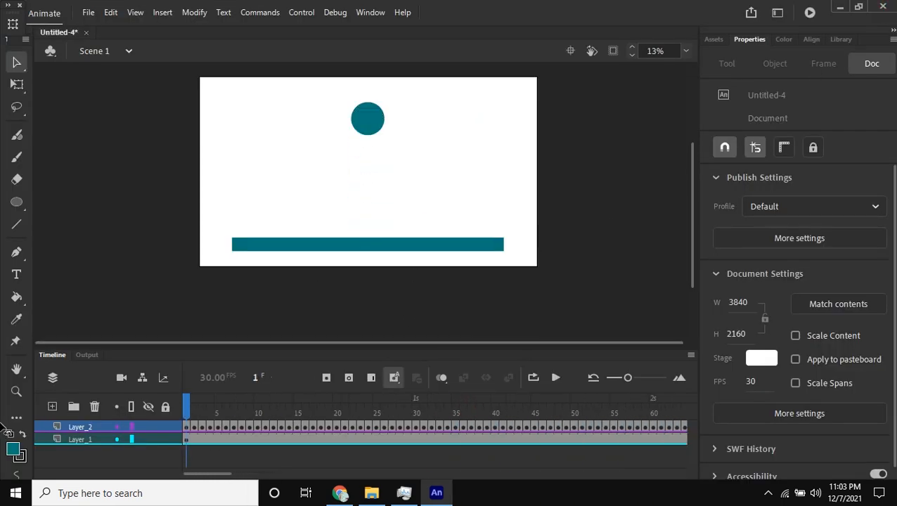
Change the fill color of the bar on Layer_1 to black (#000000).
{"action": "left_click", "coordinate": [320, 247]}
{"action": "left_click", "coordinate": [724, 284]}
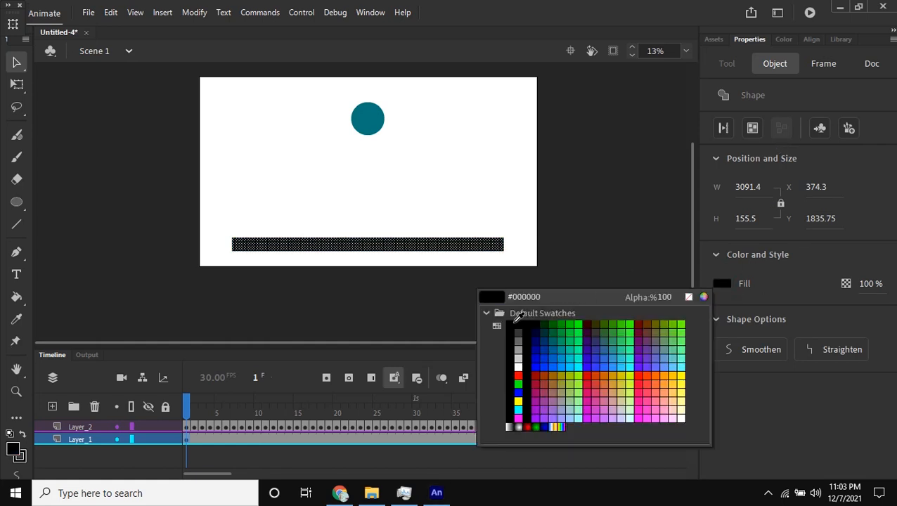
{"action": "left_click", "coordinate": [512, 322]}
{"action": "left_click", "coordinate": [566, 183]}
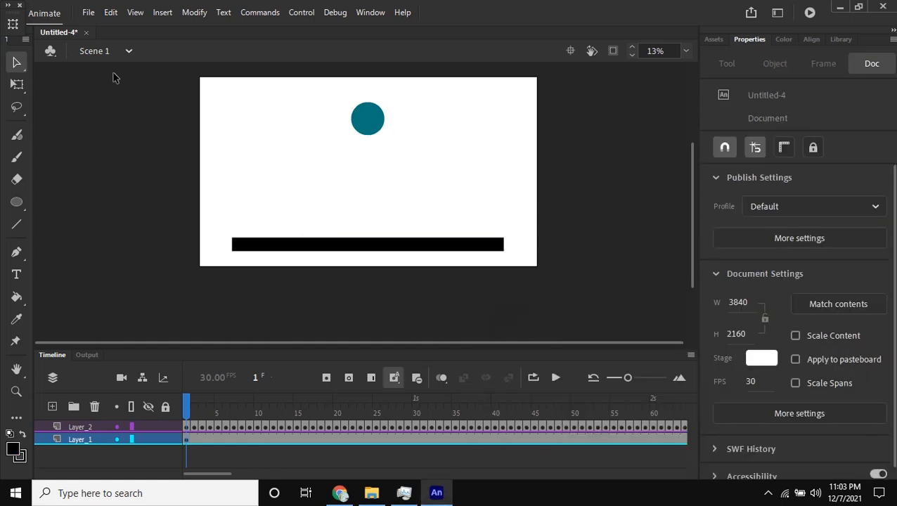
Start a video/media export and set its output to the Desktop with the file name "animasi bola memantul".
{"action": "left_click", "coordinate": [88, 14]}
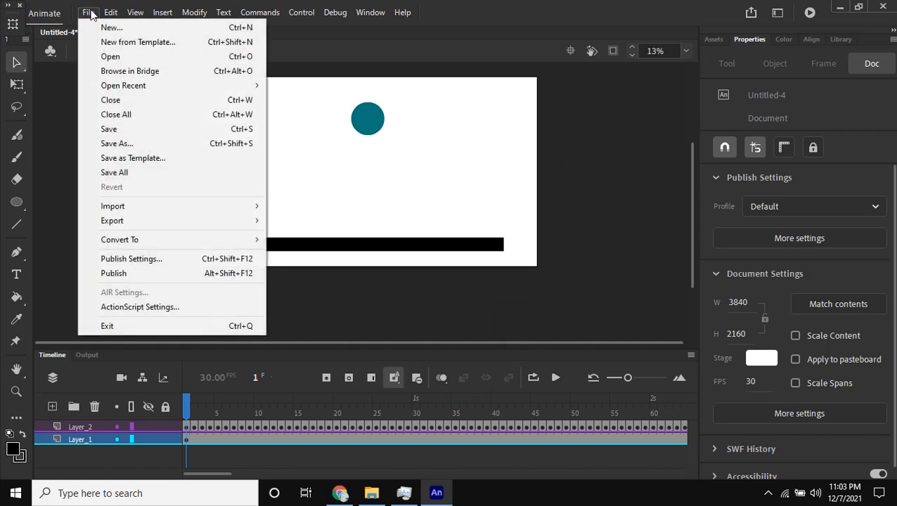
{"action": "left_click", "coordinate": [185, 223]}
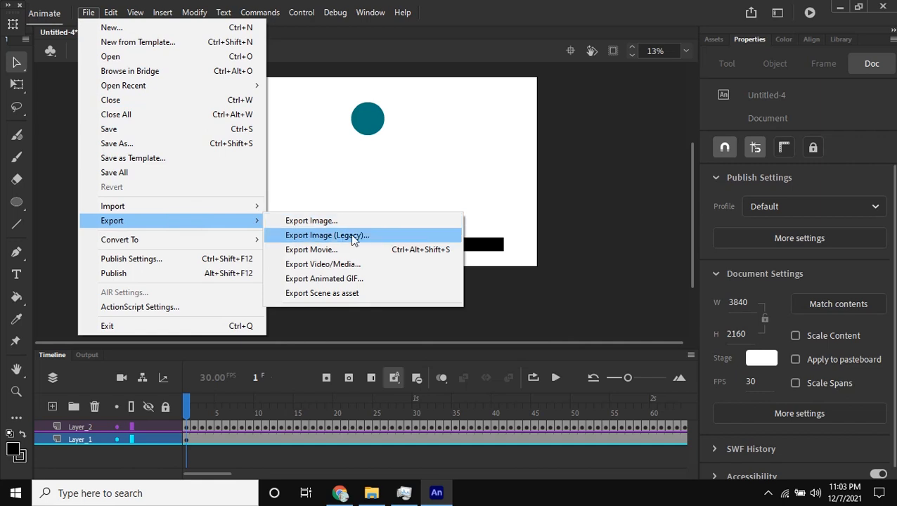
{"action": "left_click", "coordinate": [364, 271]}
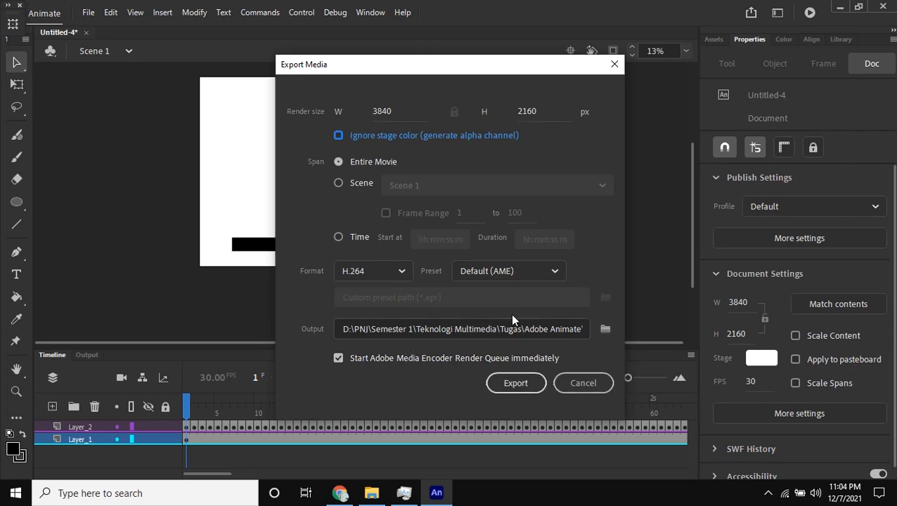
{"action": "left_click", "coordinate": [606, 328]}
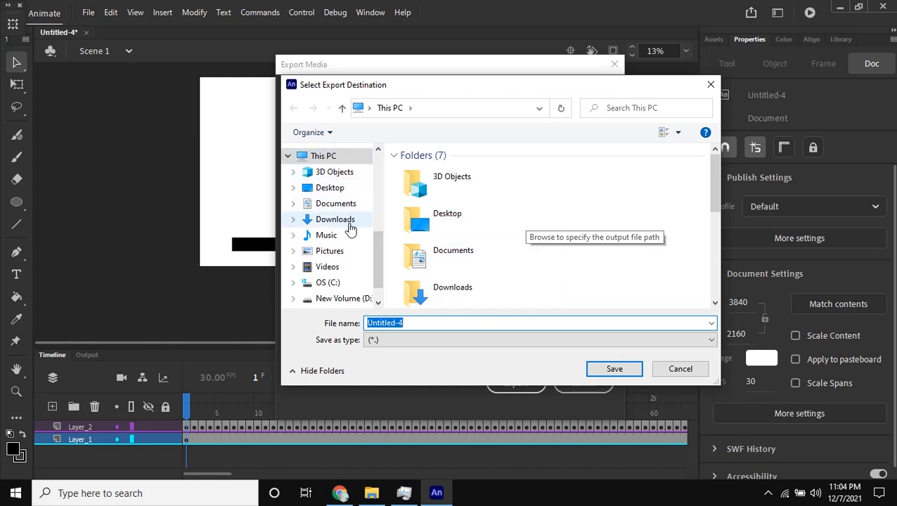
{"action": "left_click", "coordinate": [329, 187]}
{"action": "left_click", "coordinate": [429, 324]}
{"action": "double_click", "coordinate": [428, 324]}
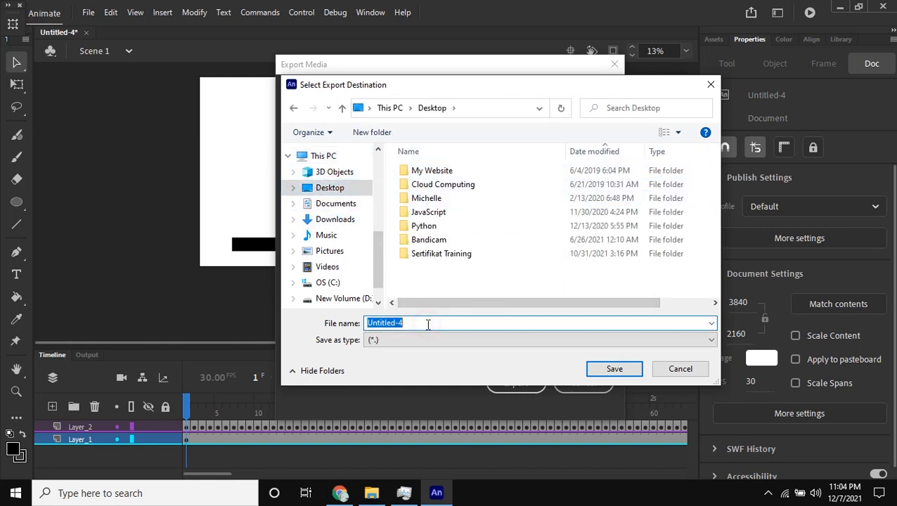
{"action": "type", "text": "animasi bola"}
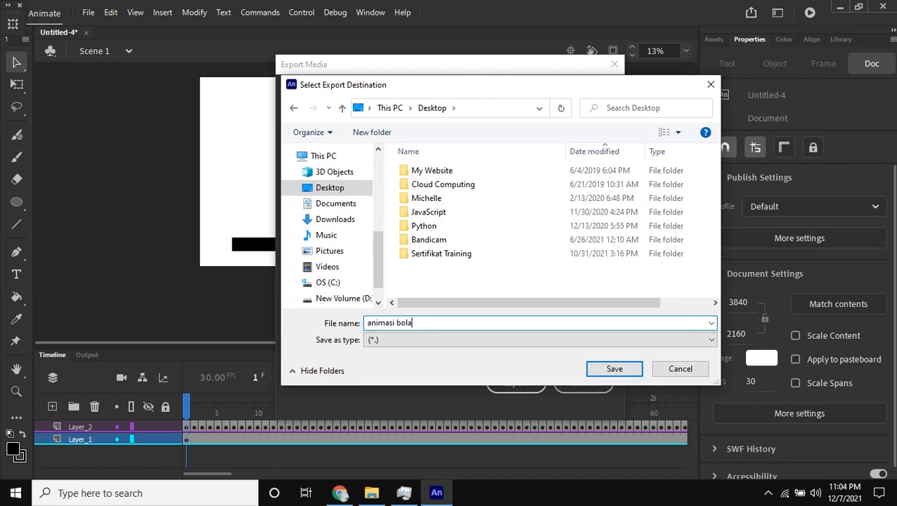
{"action": "type", "text": " memantul"}
{"action": "left_click", "coordinate": [604, 375]}
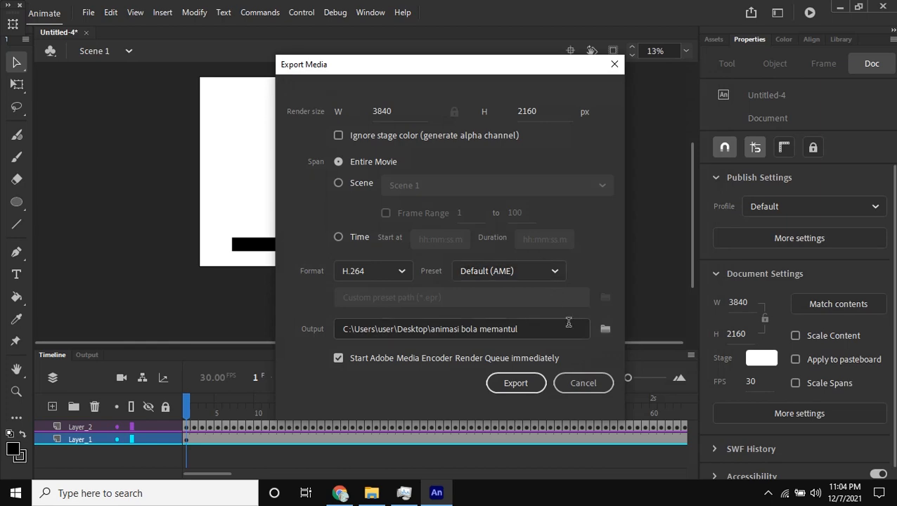
Check which file types the export destination offers and keep the same Desktop output file.
{"action": "left_click", "coordinate": [603, 327]}
{"action": "left_click", "coordinate": [430, 339]}
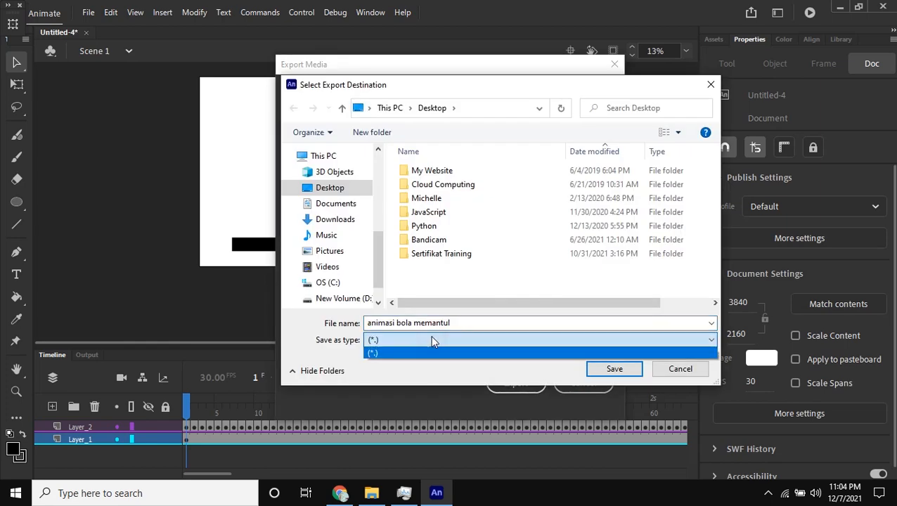
{"action": "left_click", "coordinate": [430, 339]}
{"action": "left_click", "coordinate": [606, 369]}
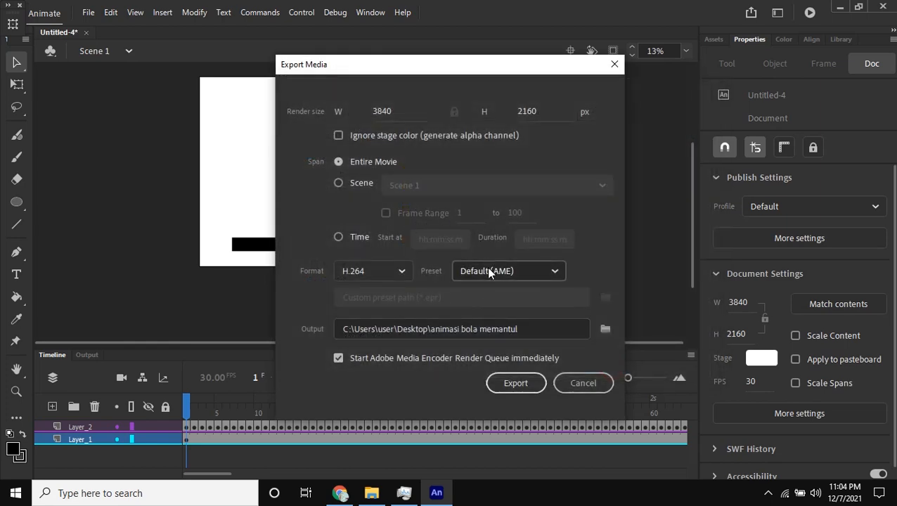
Review the export formats and presets, choosing H.264 as the format and Default (AME) as the preset.
{"action": "left_click", "coordinate": [386, 270]}
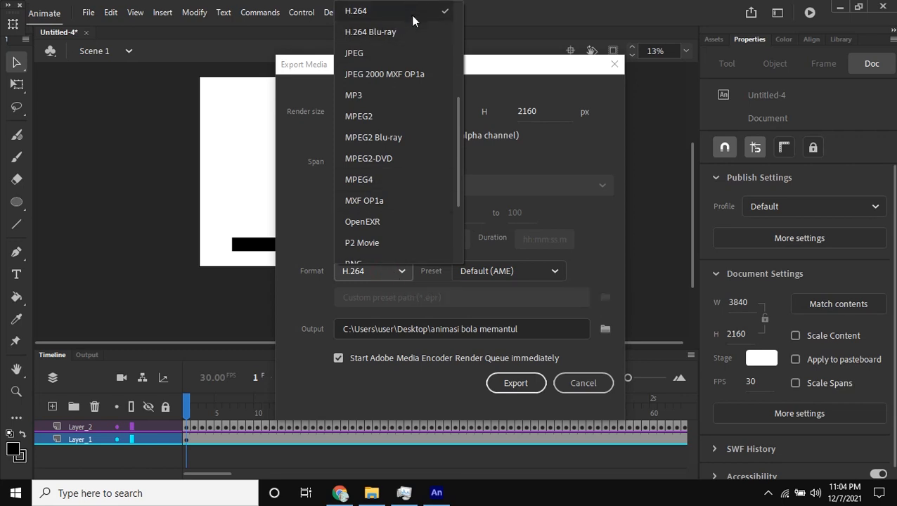
{"action": "scroll", "coordinate": [411, 77], "scroll_direction": "down", "scroll_amount": 3}
{"action": "scroll", "coordinate": [404, 113], "scroll_direction": "up", "scroll_amount": 6}
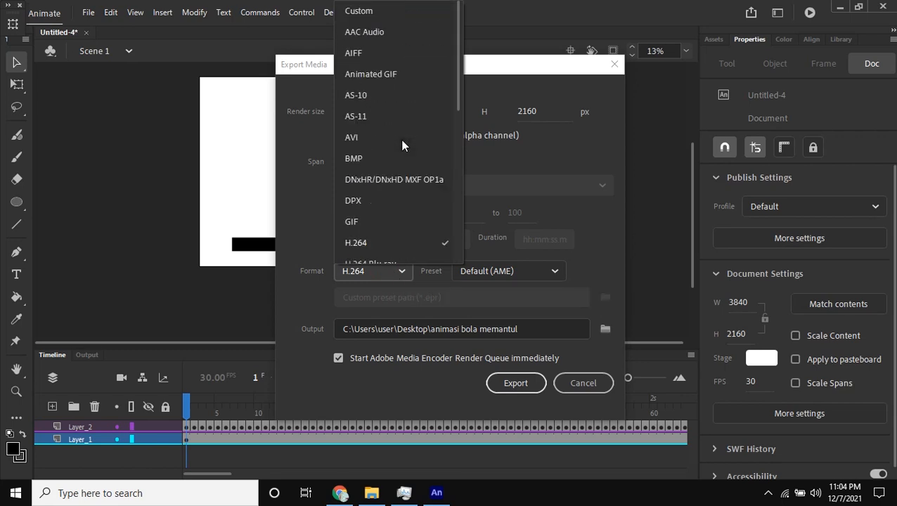
{"action": "scroll", "coordinate": [404, 112], "scroll_direction": "down", "scroll_amount": 2}
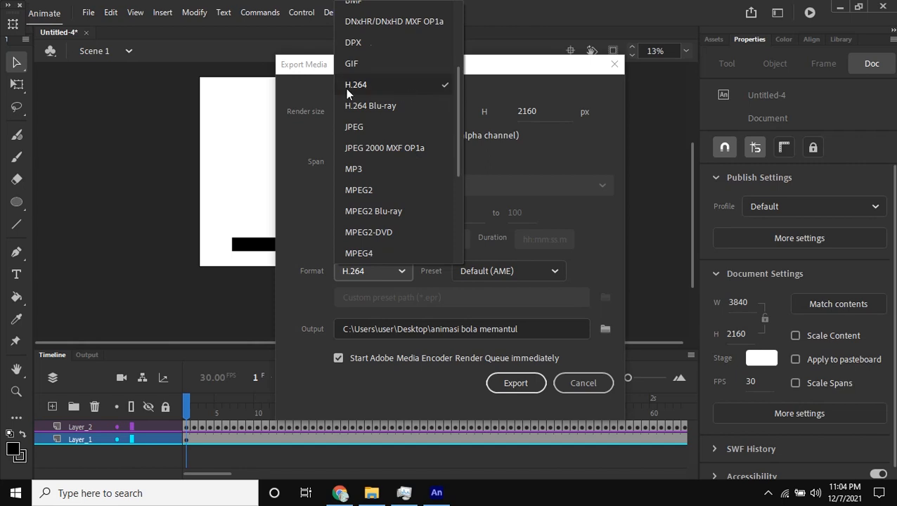
{"action": "left_click", "coordinate": [371, 86]}
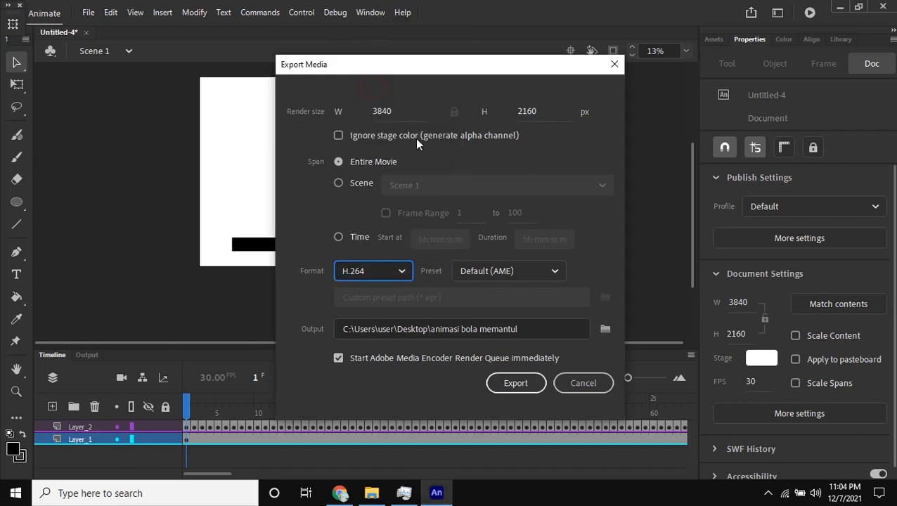
{"action": "left_click", "coordinate": [518, 273]}
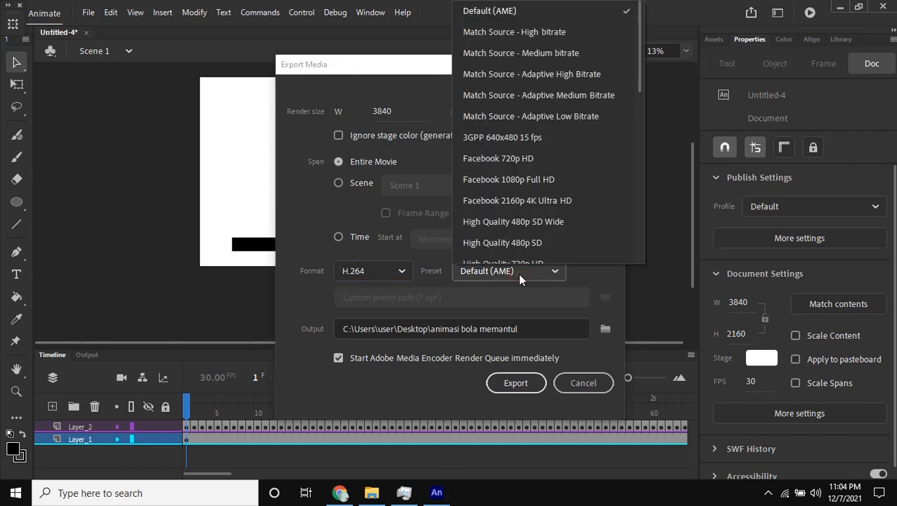
{"action": "left_click", "coordinate": [529, 9]}
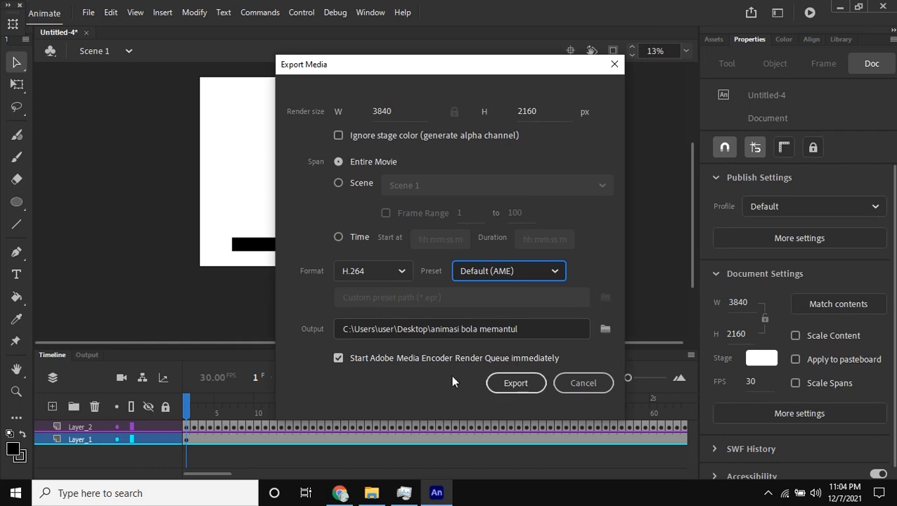
Keep the Adobe Media Encoder render queue set to start immediately and export the entire movie.
{"action": "left_click", "coordinate": [386, 357]}
{"action": "left_click", "coordinate": [336, 358]}
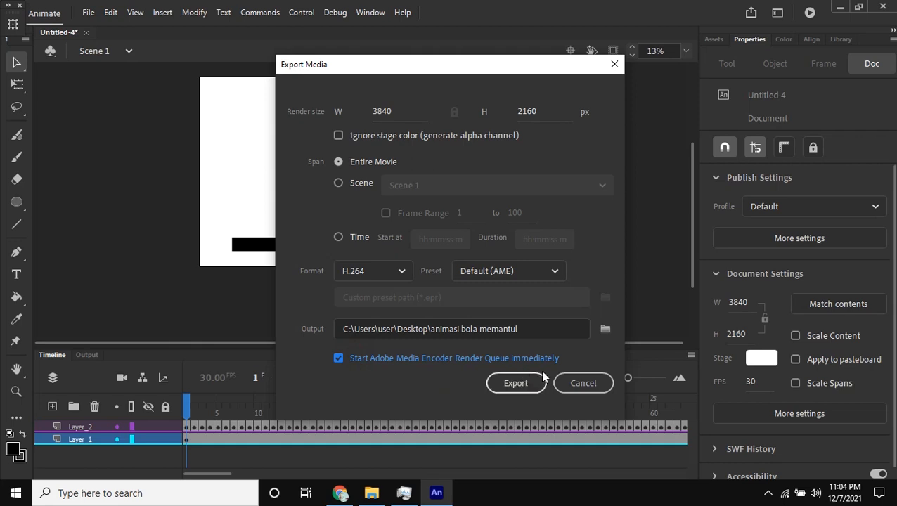
{"action": "left_click", "coordinate": [400, 384]}
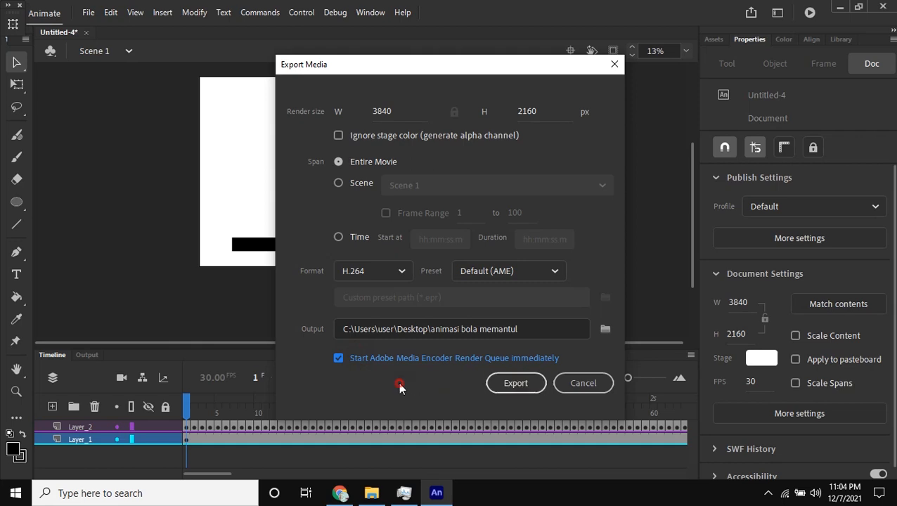
{"action": "left_click", "coordinate": [515, 385]}
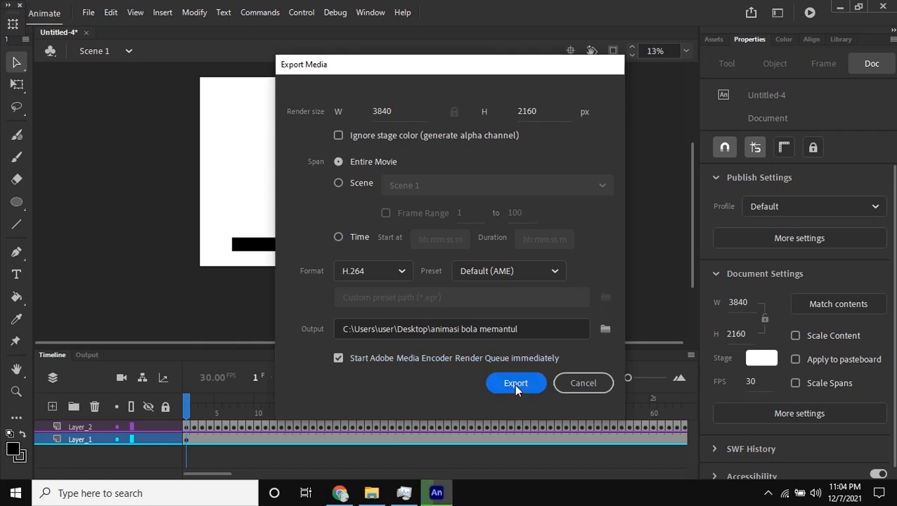
In Adobe Media Encoder, select the queued H.264 output "animasi bola memantul.mp4" and start rendering the queue.
{"action": "scroll", "coordinate": [605, 245], "scroll_direction": "up", "scroll_amount": 1}
{"action": "left_click", "coordinate": [404, 492]}
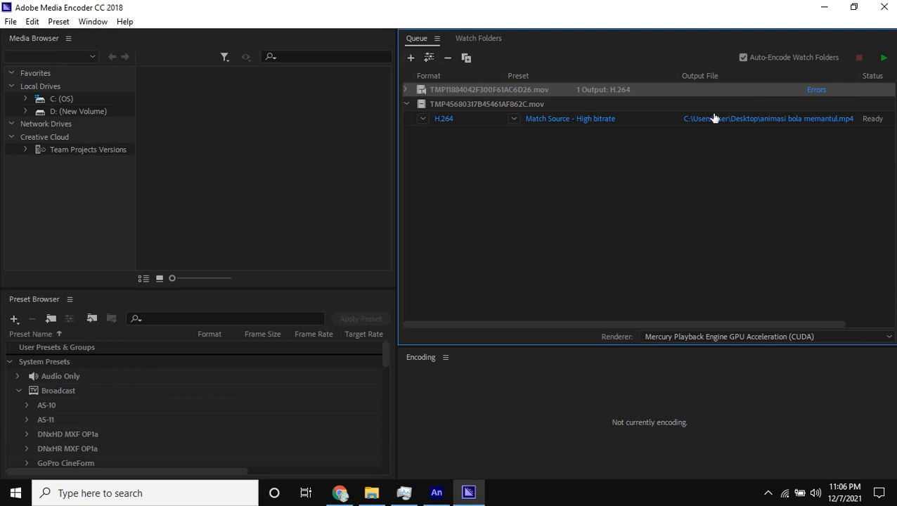
{"action": "left_click", "coordinate": [884, 119]}
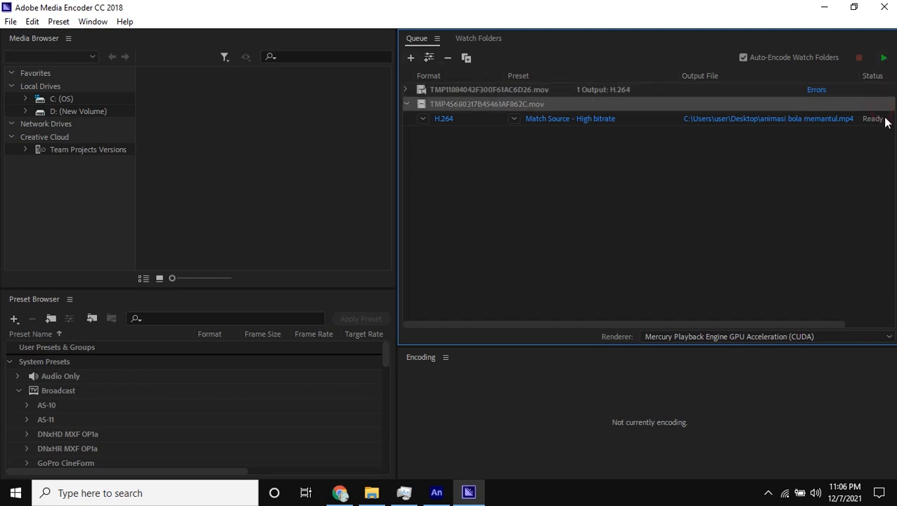
{"action": "left_click", "coordinate": [884, 121]}
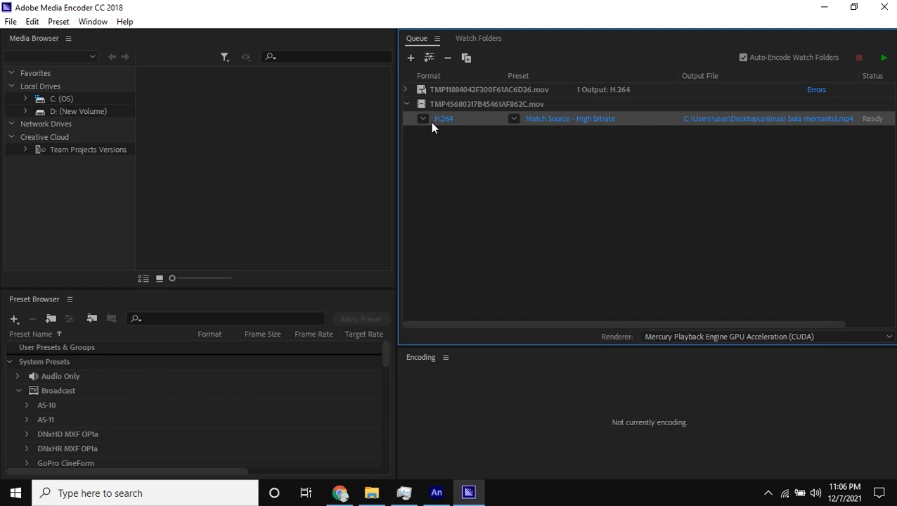
{"action": "left_click", "coordinate": [884, 62]}
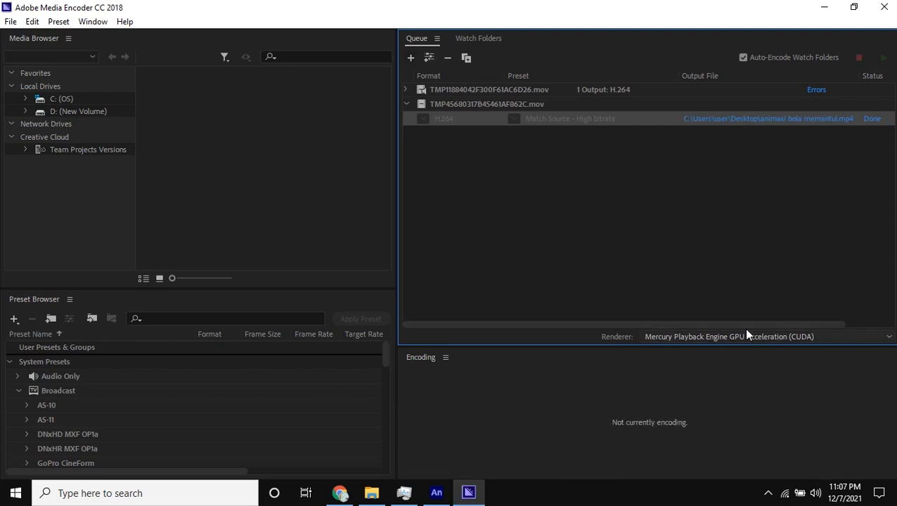
Play the exported "animasi bola memantul" video from the desktop, close the player, and dismiss the export notice in Adobe Animate.
{"action": "left_click", "coordinate": [895, 497]}
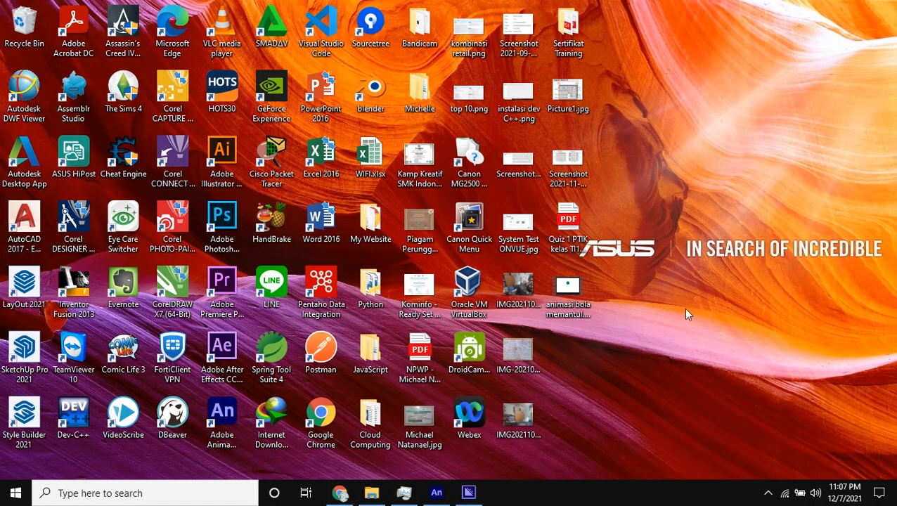
{"action": "double_click", "coordinate": [566, 285]}
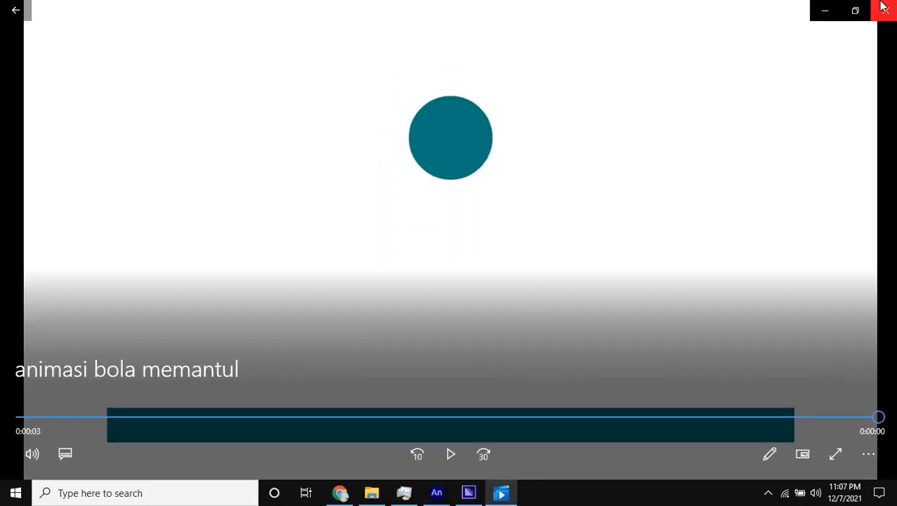
{"action": "left_click", "coordinate": [883, 8]}
{"action": "left_click", "coordinate": [576, 284]}
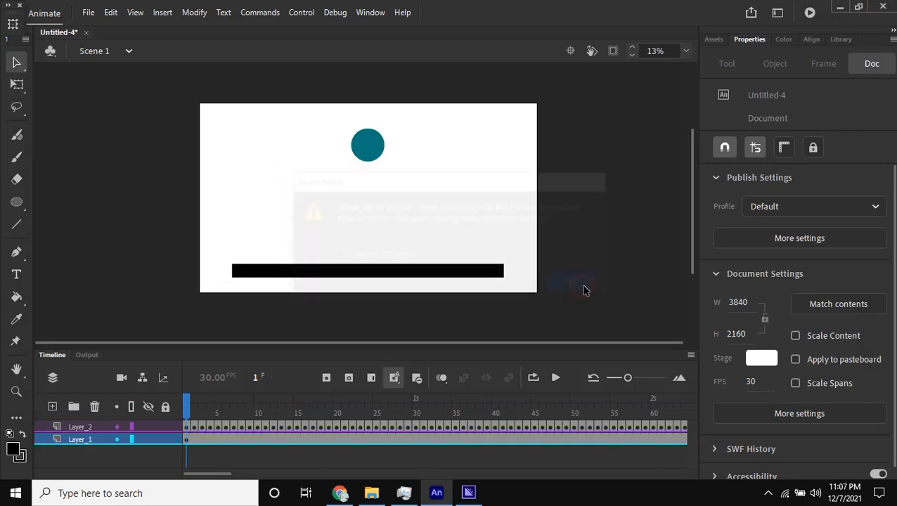